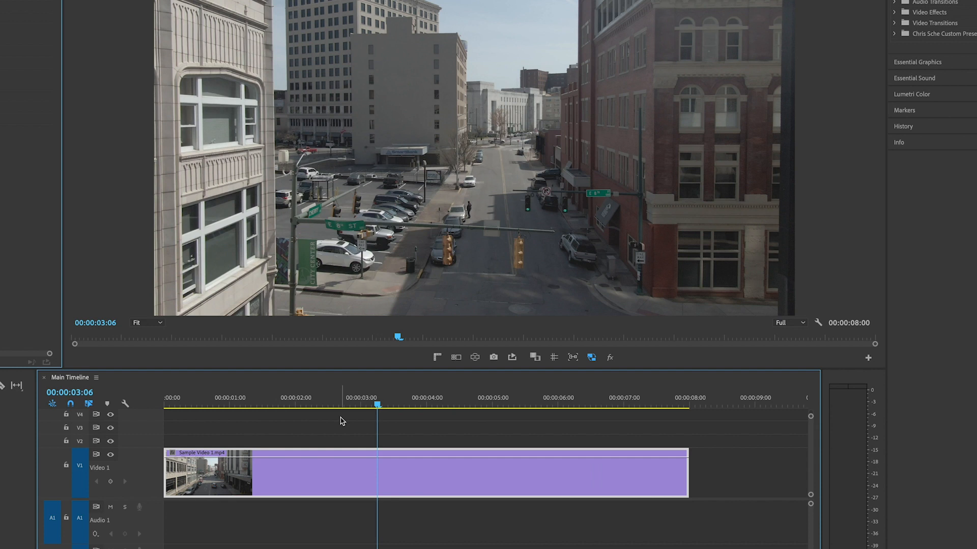
# Step: Razor the downtown clip at 00:00:03:13 and 00:00:04:00 to isolate a short middle piece
pyautogui.moveTo(377, 405)
pyautogui.mouseDown()
pyautogui.moveTo(225, 405)
pyautogui.moveTo(535, 410)
pyautogui.moveTo(397, 405)
pyautogui.mouseUp()
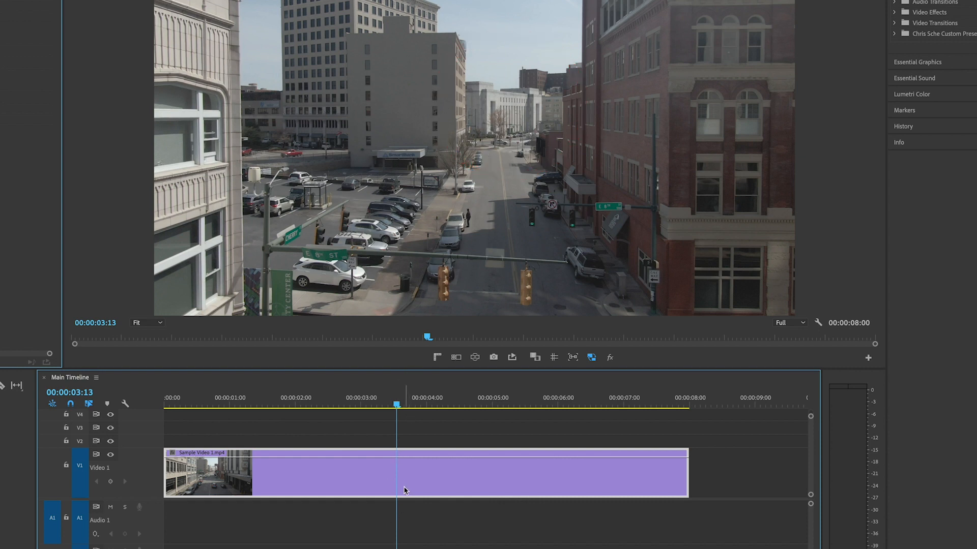
pyautogui.press('c')
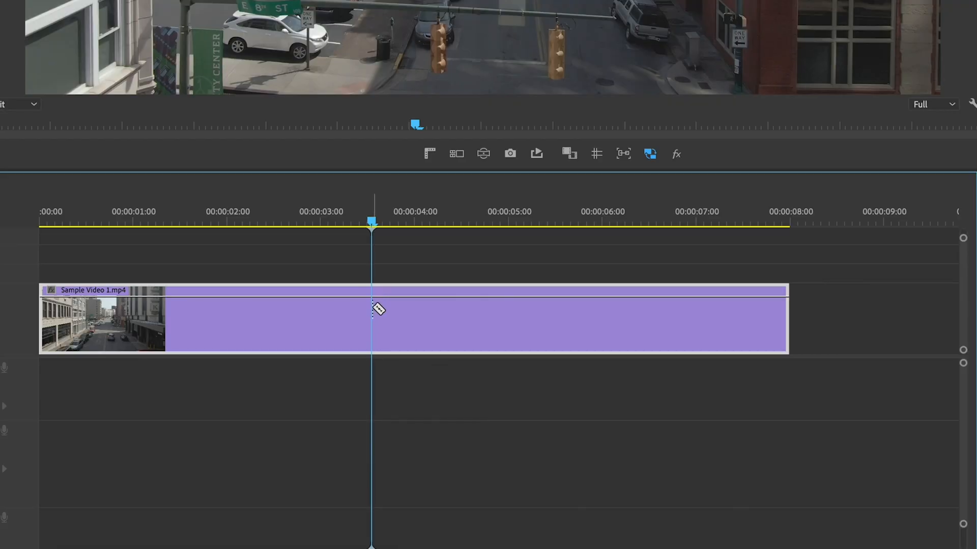
pyautogui.click(374, 308)
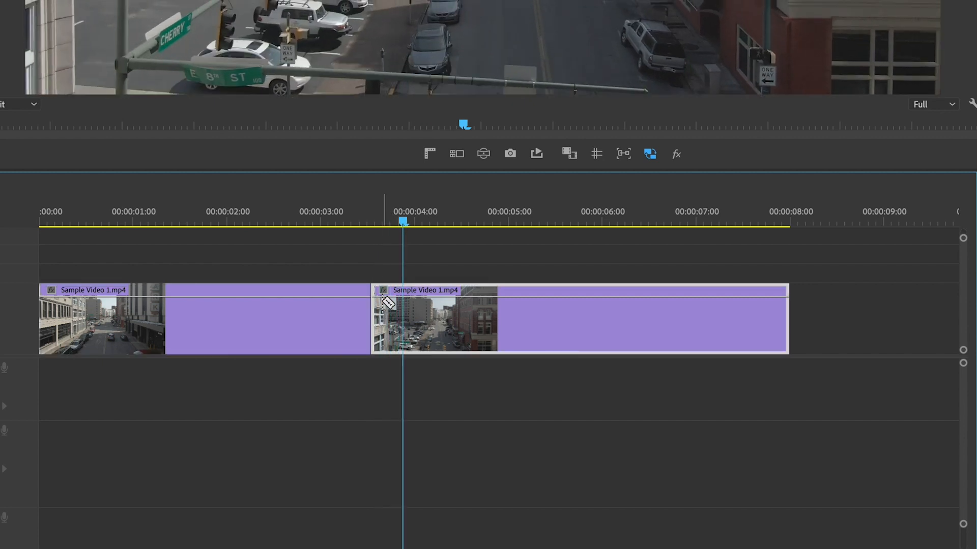
pyautogui.click(419, 307)
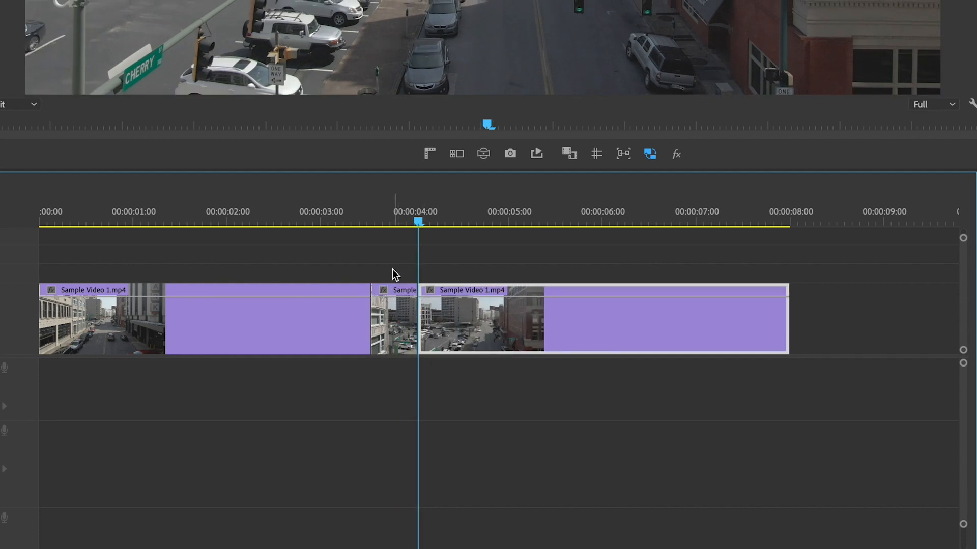
# Step: Apply the Lightning effect from Video Effects > Generate to the short middle clip
pyautogui.click(399, 217)
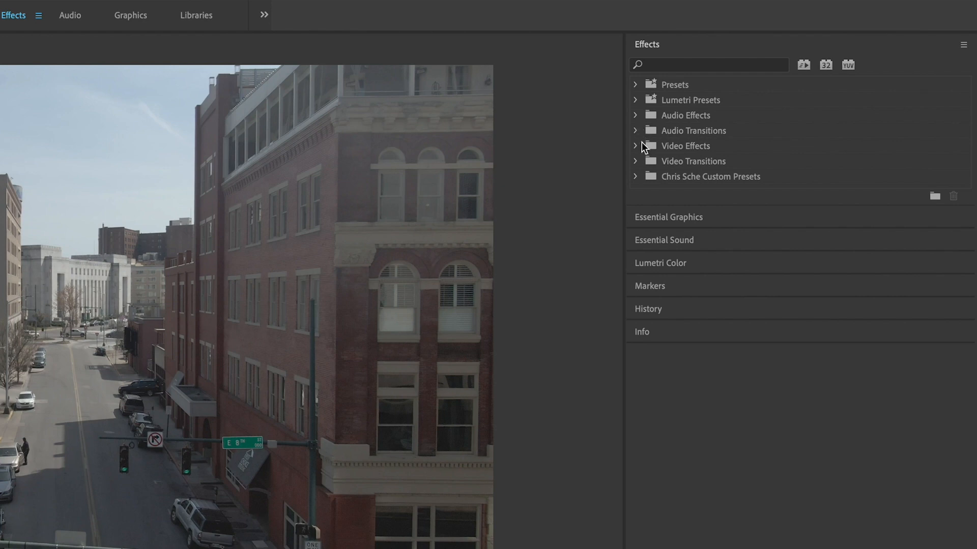
pyautogui.click(638, 144)
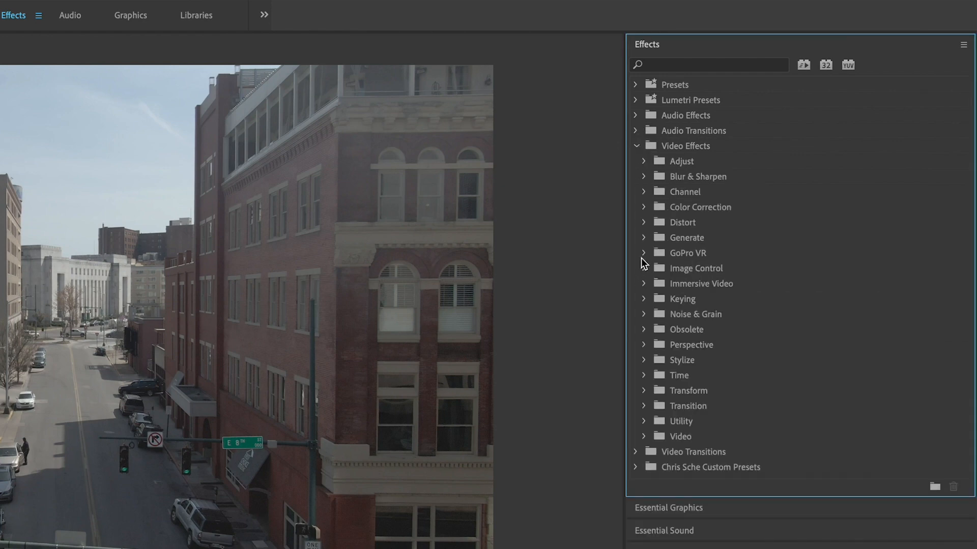
pyautogui.click(645, 238)
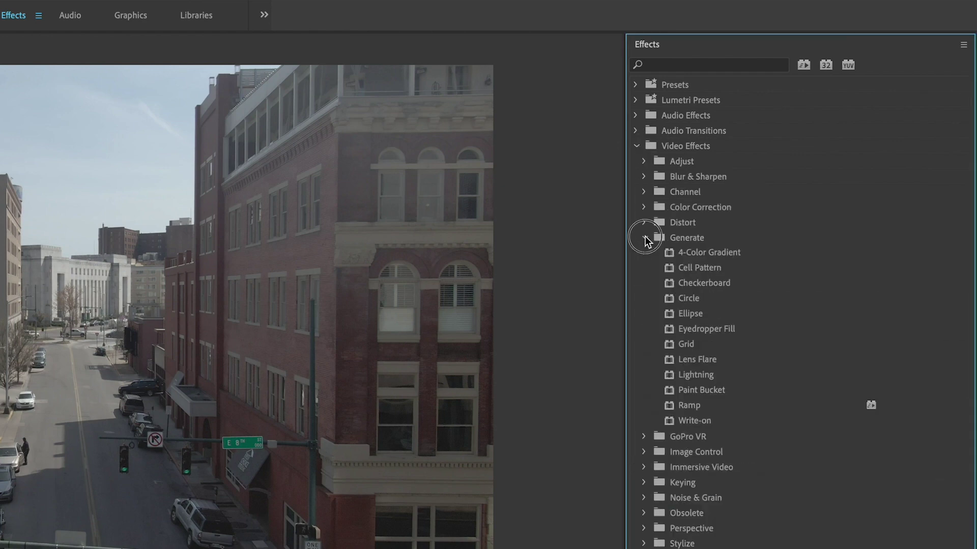
pyautogui.click(705, 378)
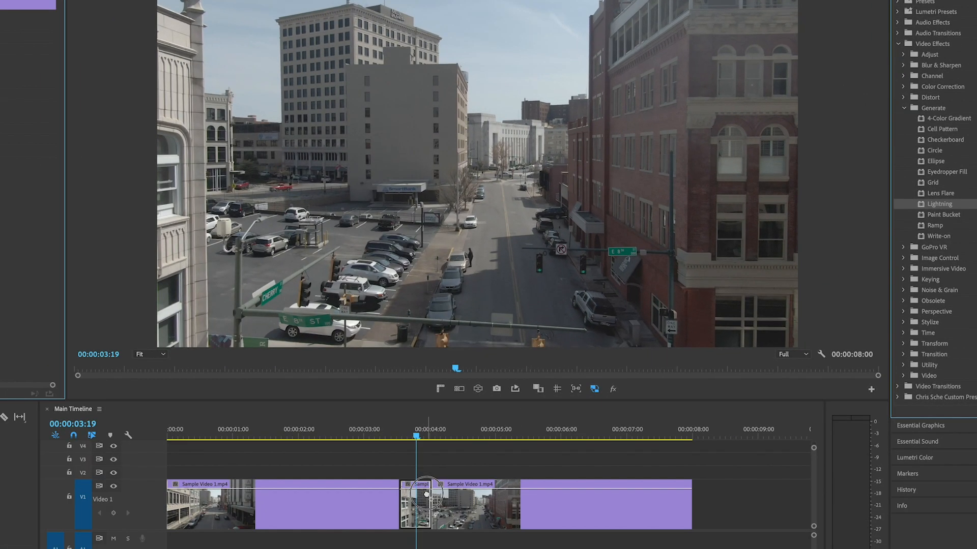
pyautogui.click(425, 494)
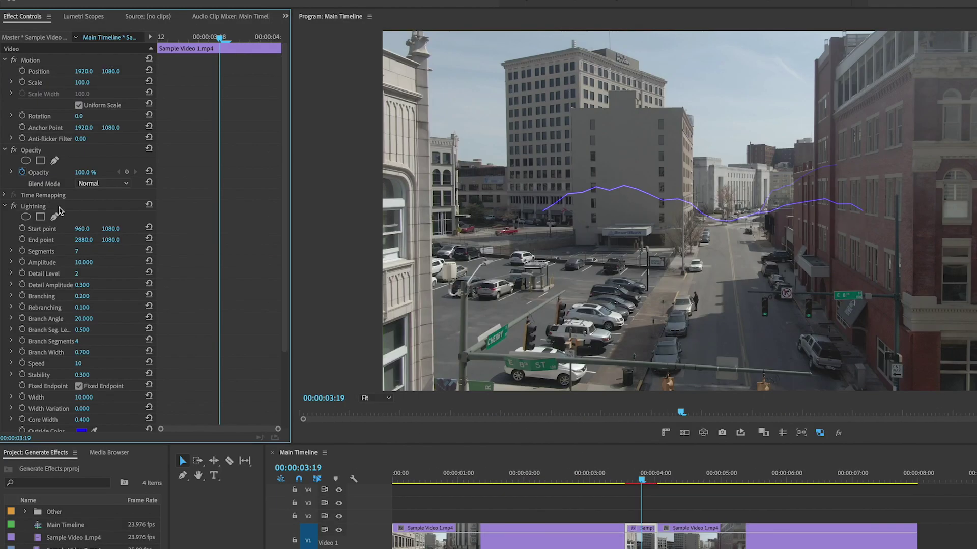
# Step: Move the bolt's start up into the sky and its end down onto the street
pyautogui.click(59, 208)
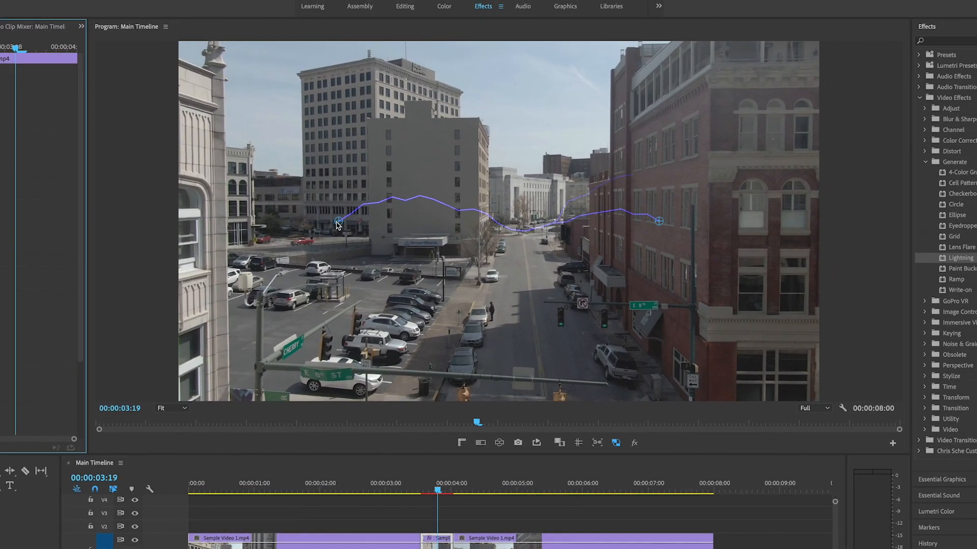
pyautogui.moveTo(338, 223); pyautogui.dragTo(531, 38)
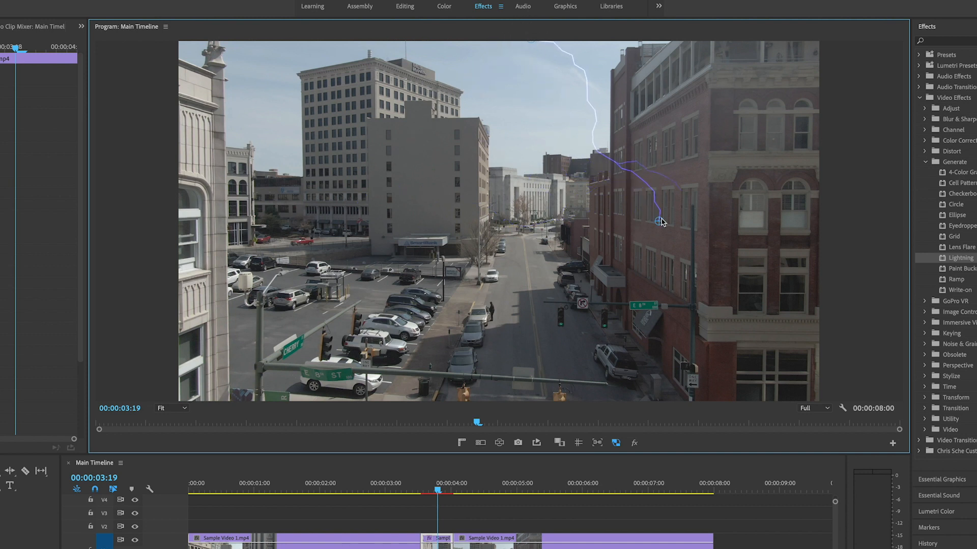
pyautogui.moveTo(659, 223); pyautogui.dragTo(524, 231)
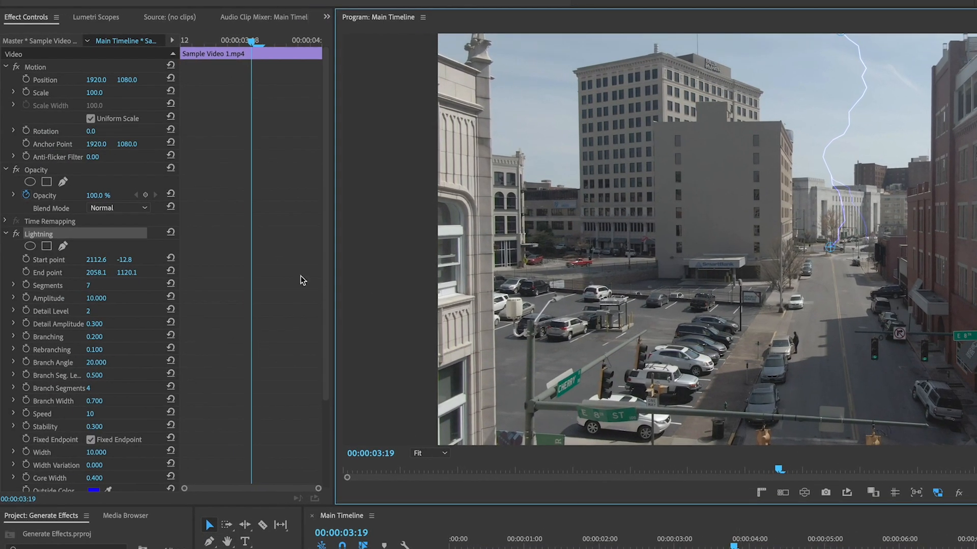
pyautogui.scroll(-2, 104, 332)
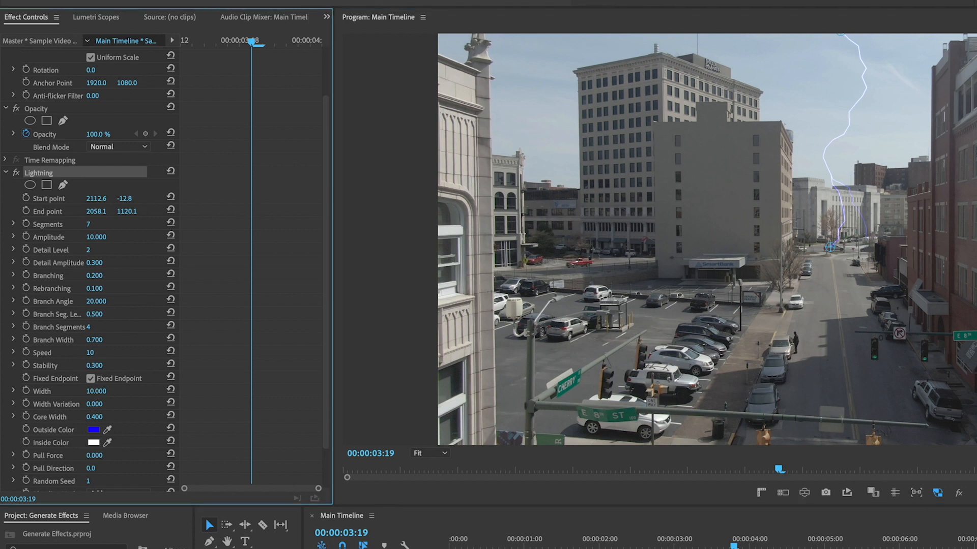
pyautogui.write('25')
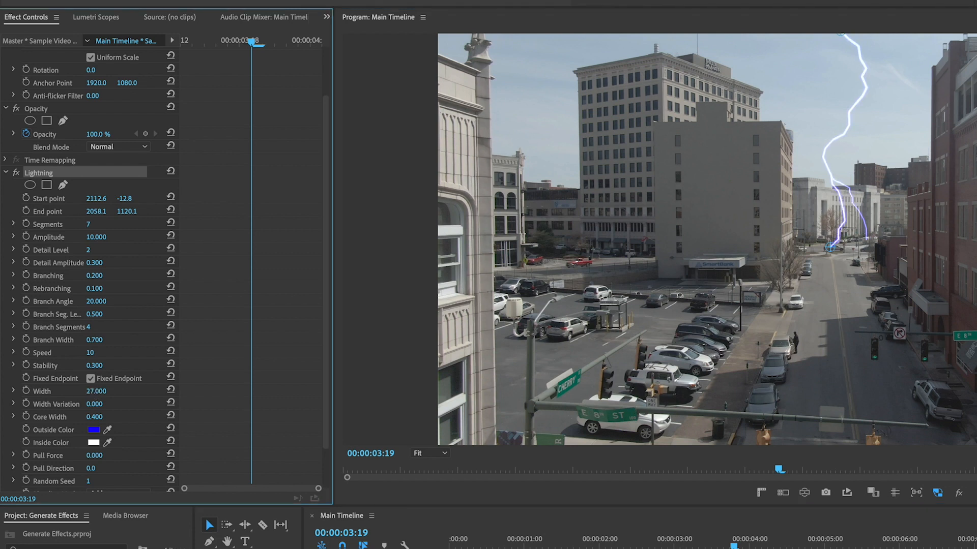
# Step: Set Lightning width to about 20 and its Blending Mode to Screen
pyautogui.moveTo(96, 392); pyautogui.dragTo(89, 392)
pyautogui.scroll(-2, 69, 382)
pyautogui.scroll(-2, 68, 382)
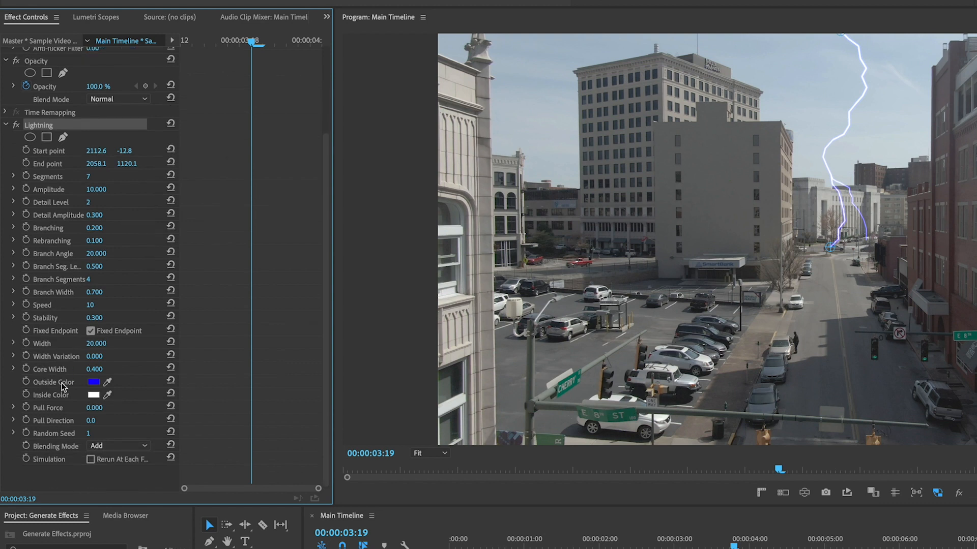
pyautogui.click(115, 446)
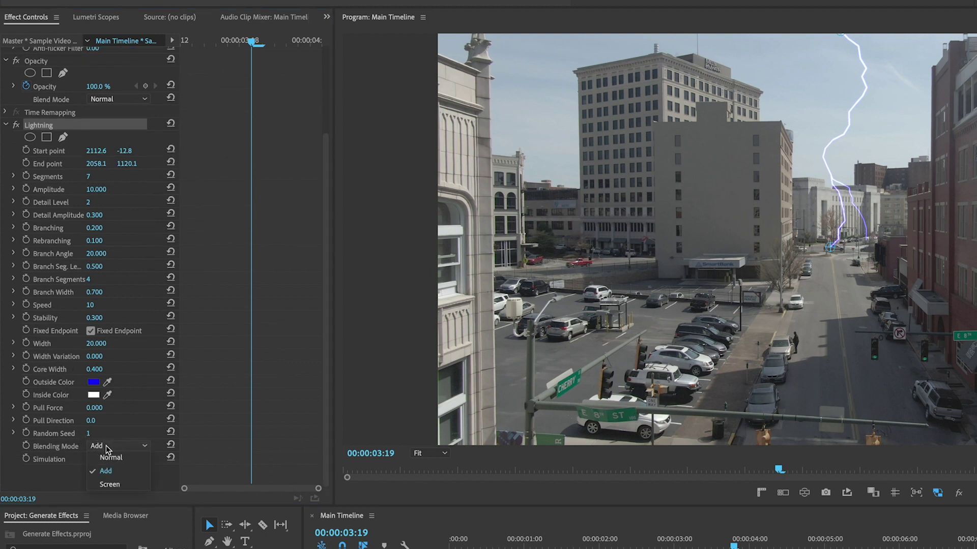
pyautogui.click(118, 487)
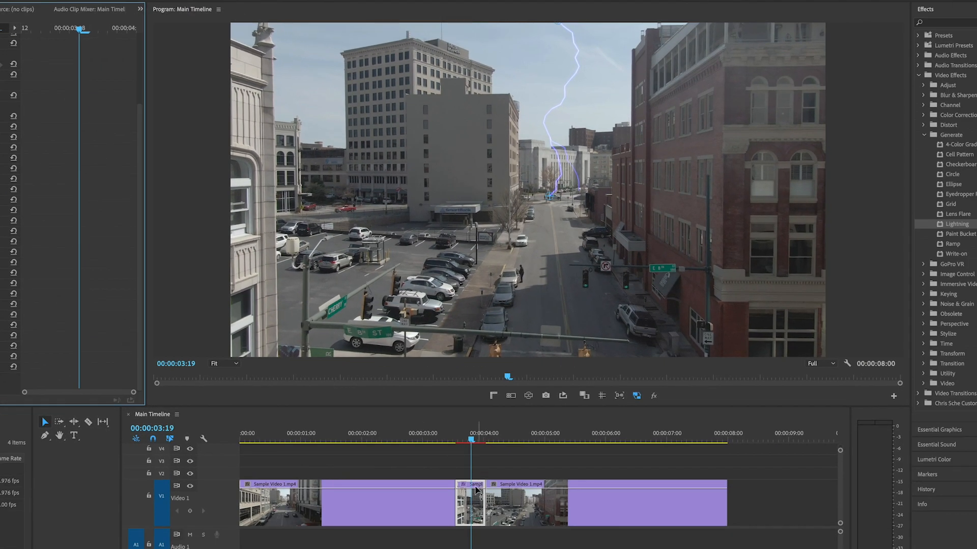
# Step: Alt-drag a copy of the short clip onto V2 and remove its Lightning effect
pyautogui.click(472, 492)
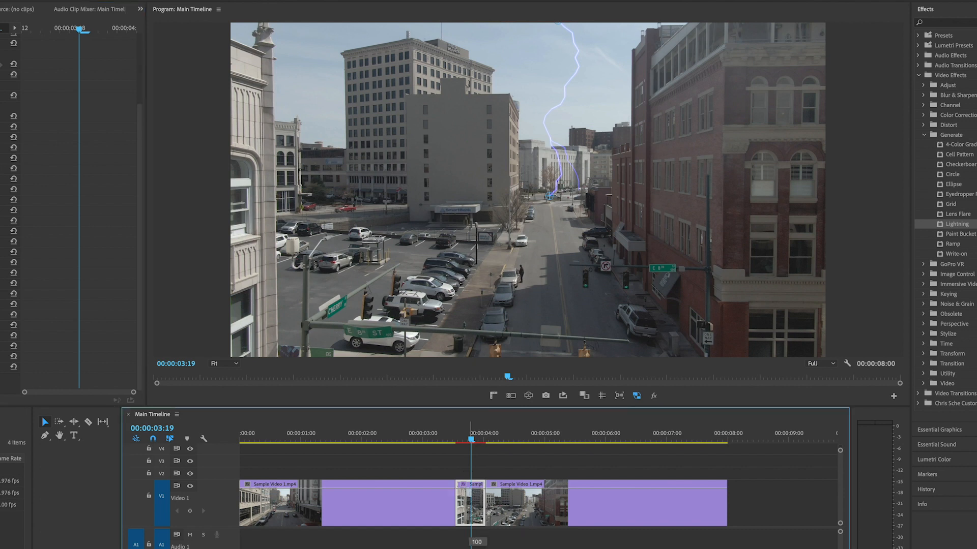
pyautogui.moveTo(471, 493); pyautogui.dragTo(471, 474)
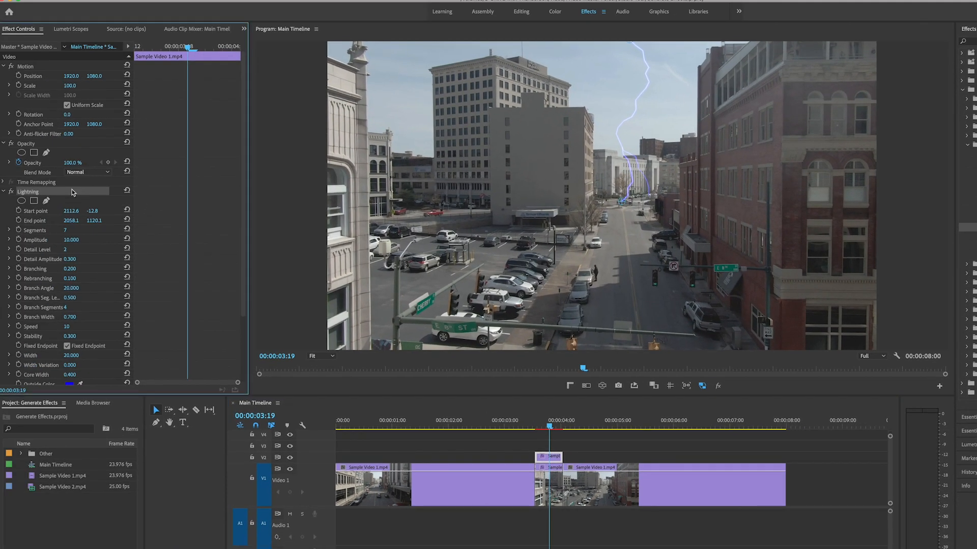
pyautogui.press('Delete')
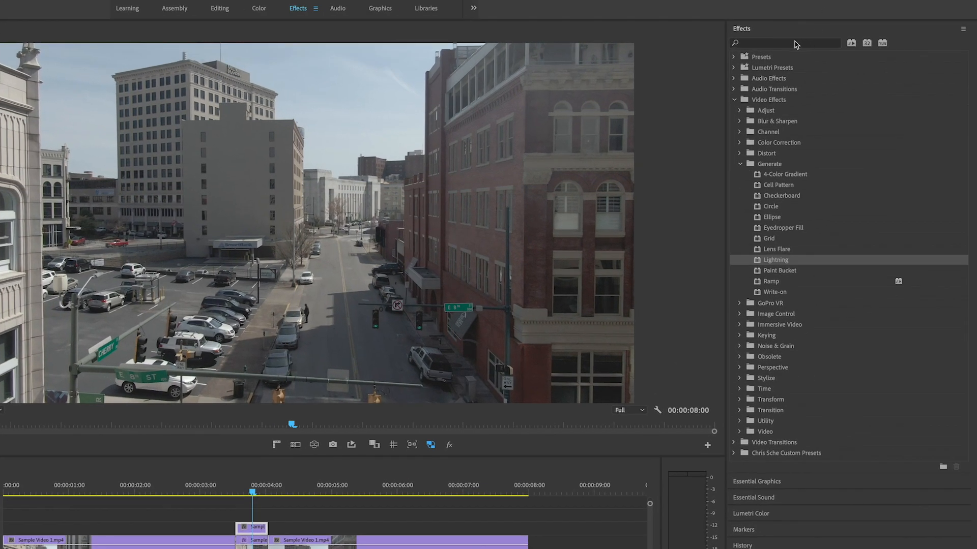
# Step: Apply Luma Key to the top copy, lowering its threshold and raising its cutoff
pyautogui.click(795, 44)
pyautogui.write('luma')
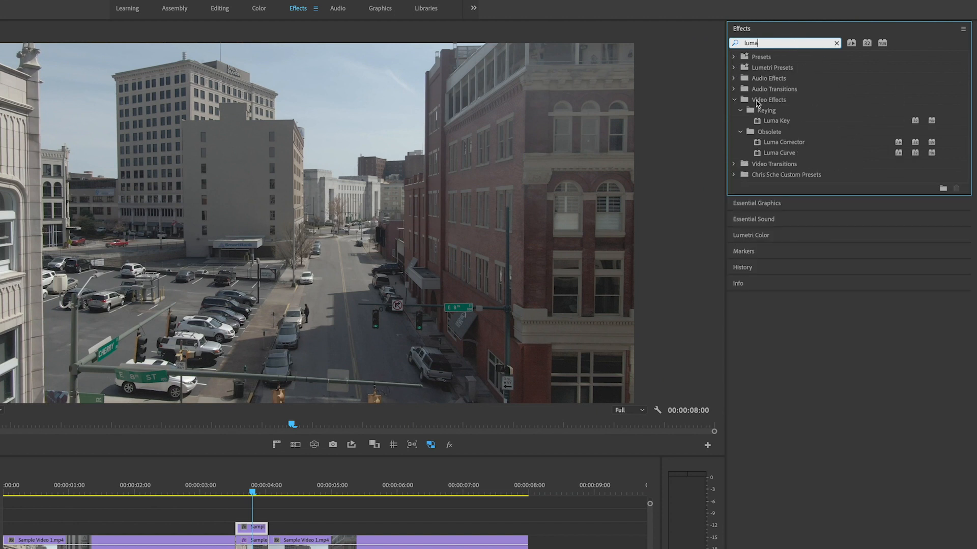
pyautogui.moveTo(776, 121); pyautogui.dragTo(407, 479)
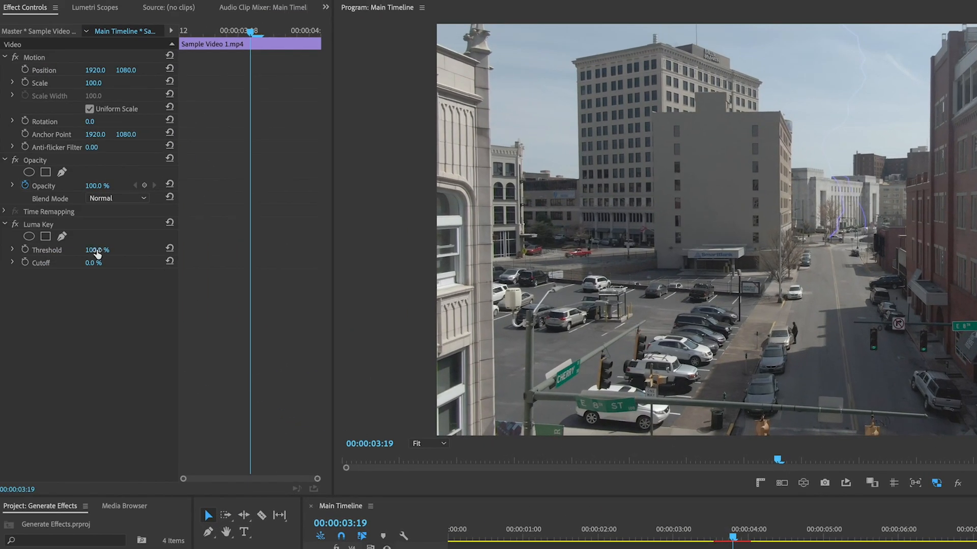
pyautogui.moveTo(96, 249); pyautogui.dragTo(91, 249)
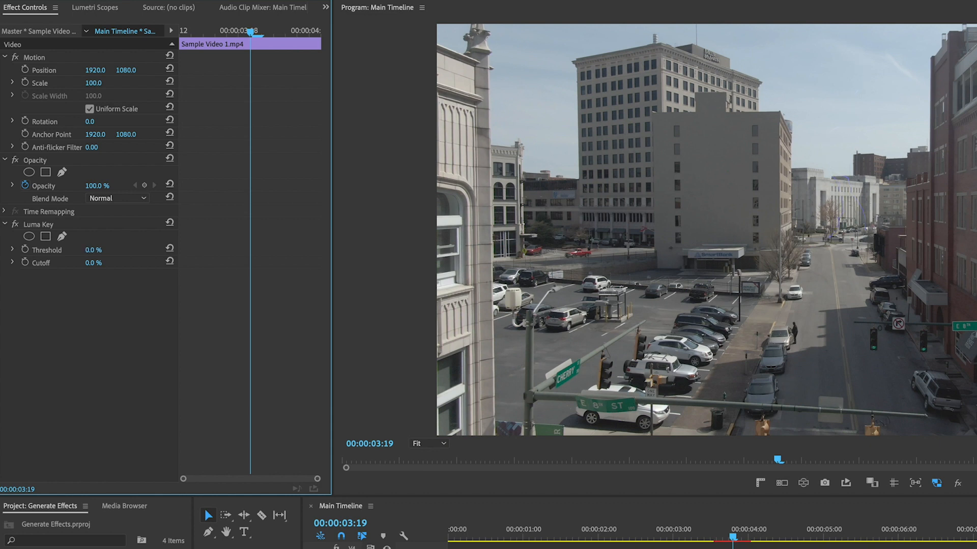
pyautogui.moveTo(92, 263); pyautogui.dragTo(105, 263)
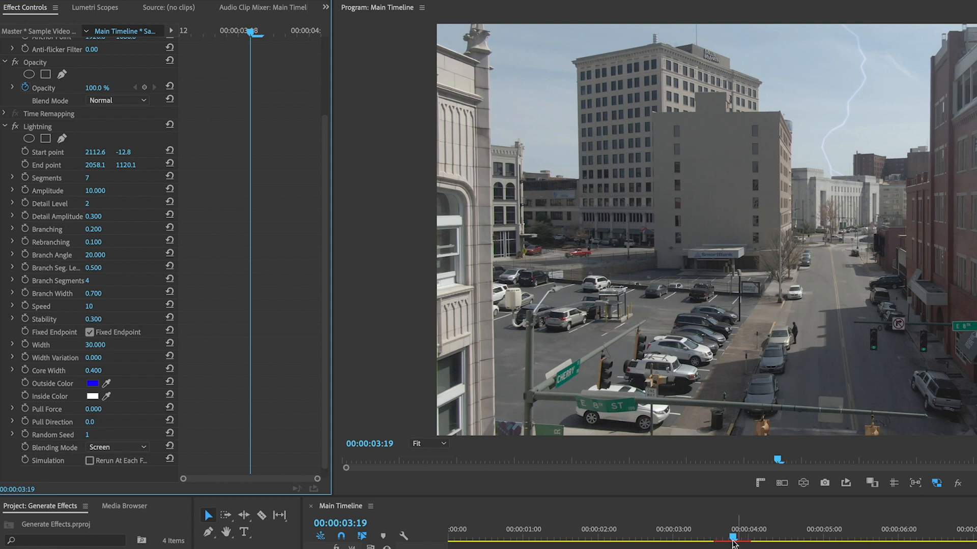
# Step: Step back to an earlier frame of the strike to preview it
pyautogui.moveTo(735, 542); pyautogui.dragTo(725, 542)
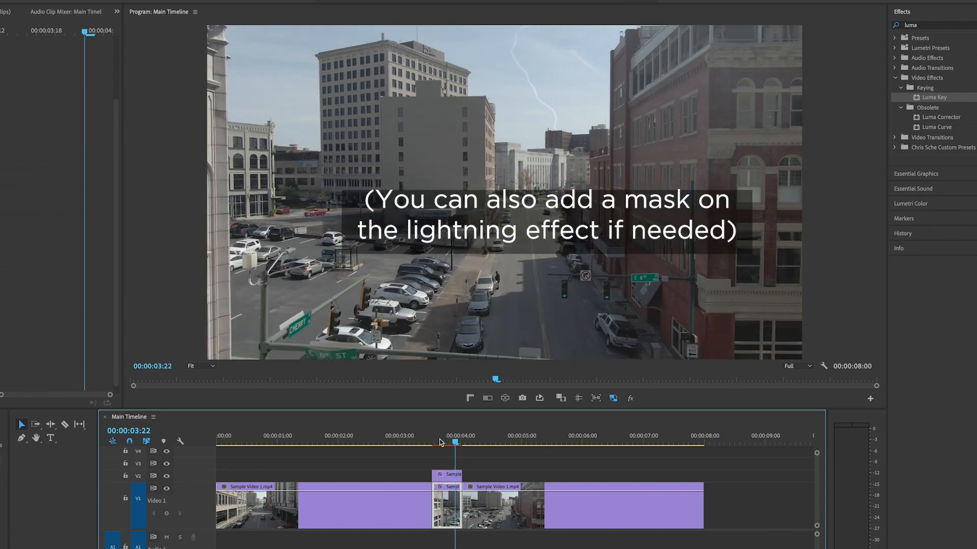
pyautogui.press('Left')
pyautogui.press('Left')
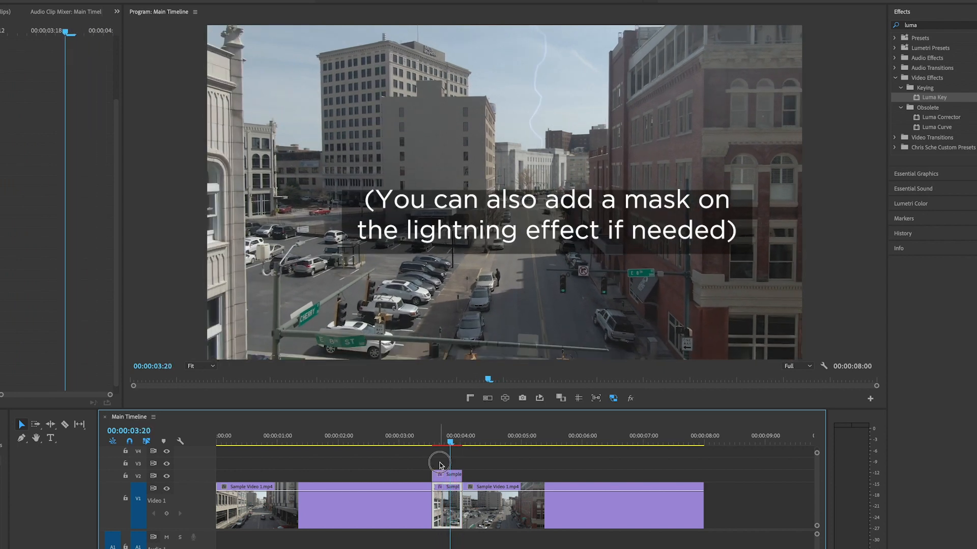
# Step: Alt-drag the overlay clip up to V3, remove its Luma Key and blend it with Vivid Light
pyautogui.click(449, 476)
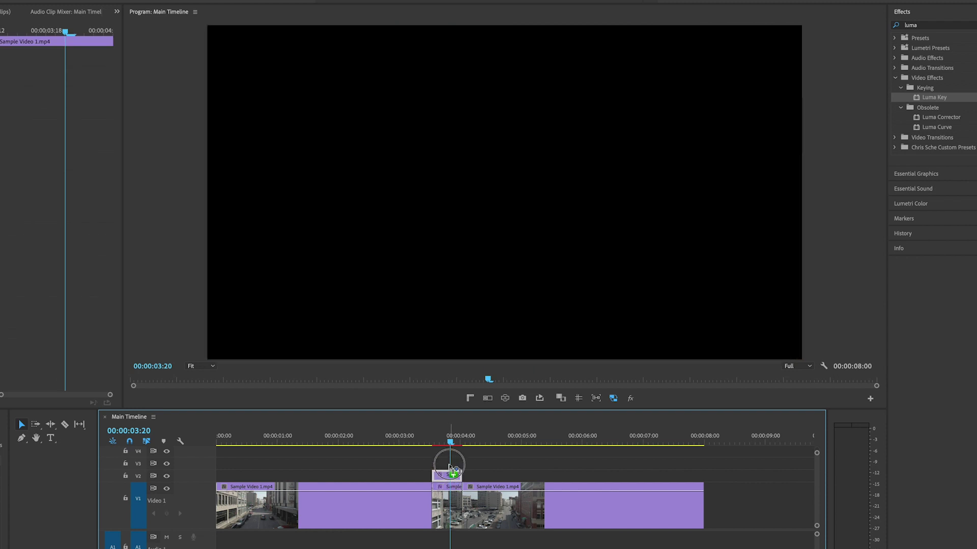
pyautogui.moveTo(451, 476); pyautogui.dragTo(450, 464)
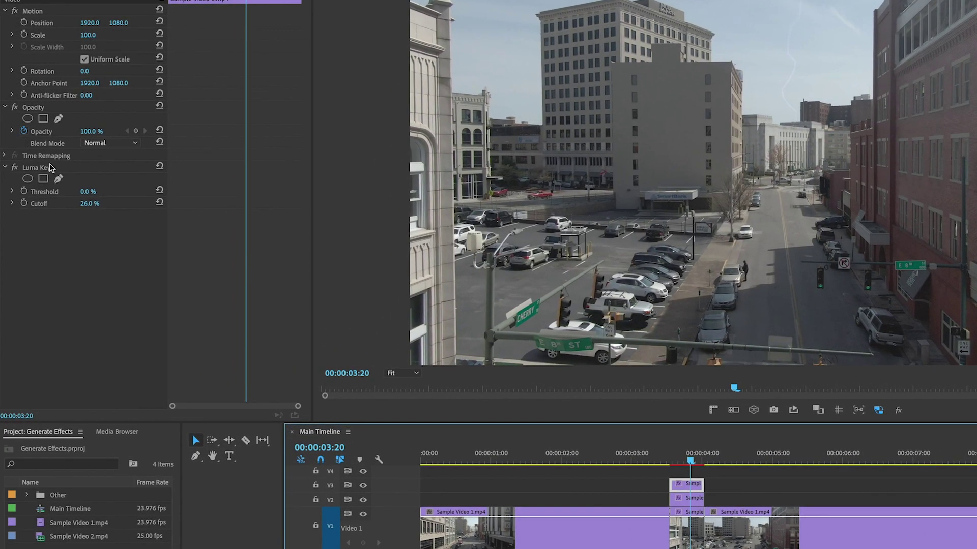
pyautogui.click(36, 168)
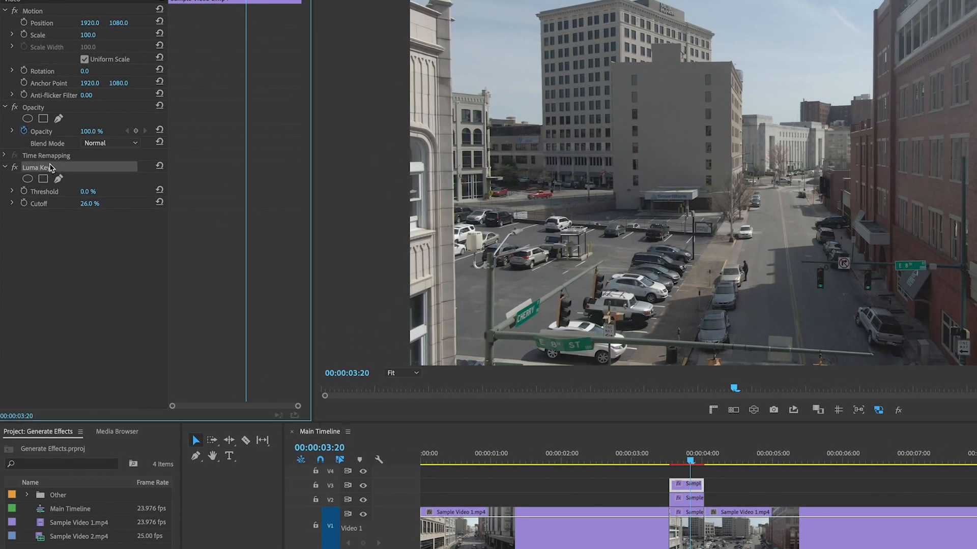
pyautogui.press('Delete')
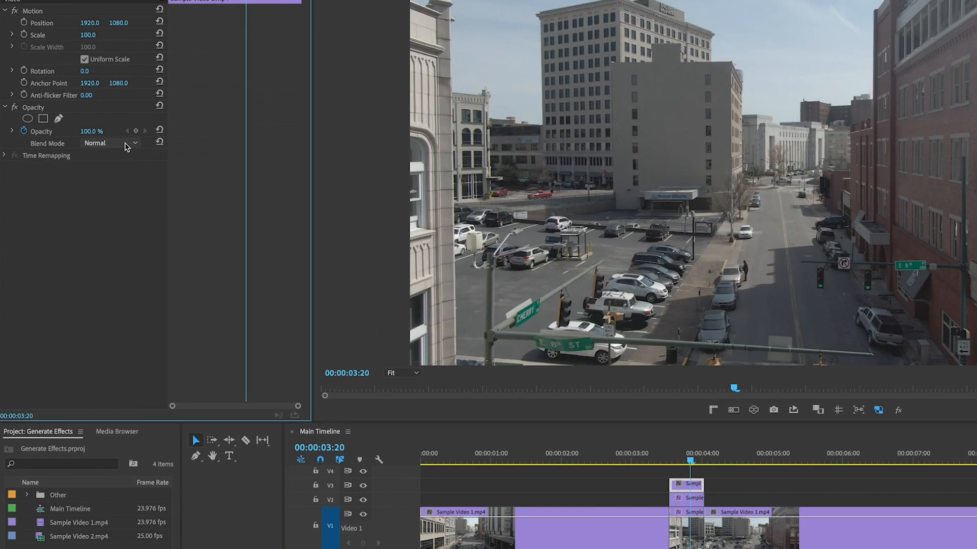
pyautogui.click(126, 145)
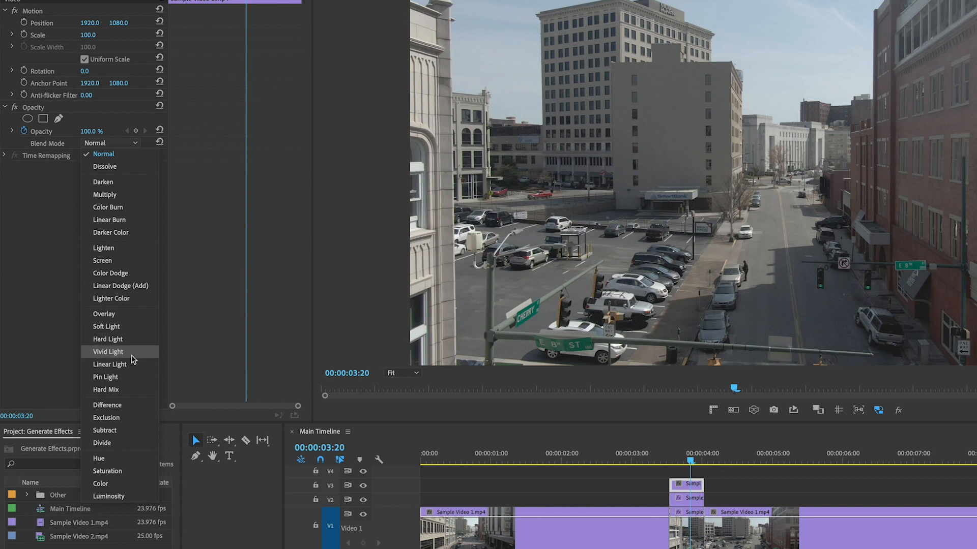
pyautogui.click(108, 351)
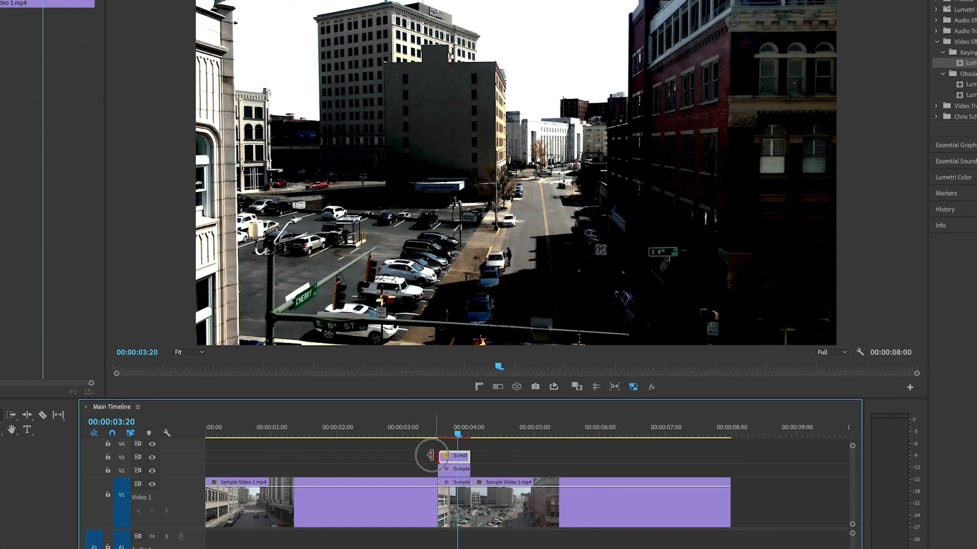
# Step: Stretch the V3 copy from the start to the end of the eight-second street clip
pyautogui.moveTo(431, 455); pyautogui.dragTo(355, 449)
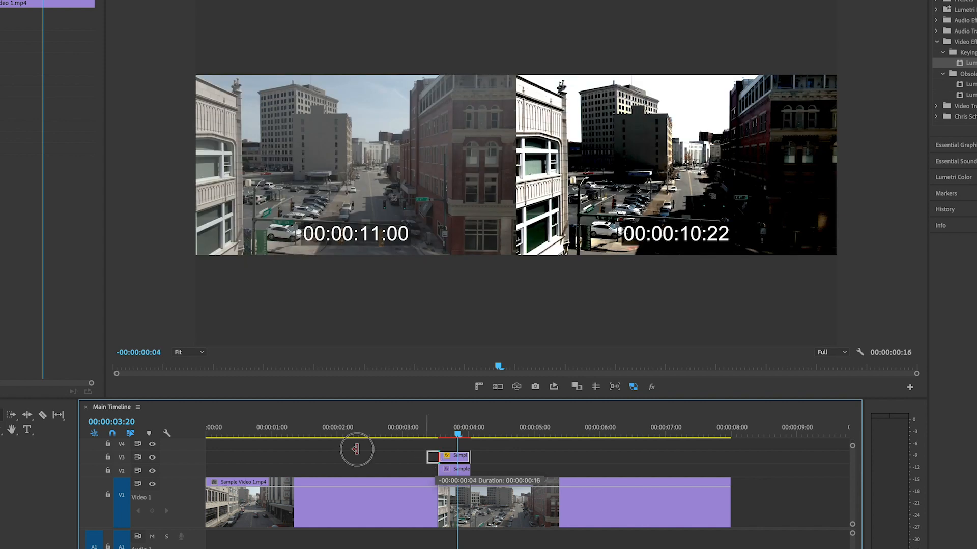
pyautogui.moveTo(356, 449); pyautogui.dragTo(165, 438)
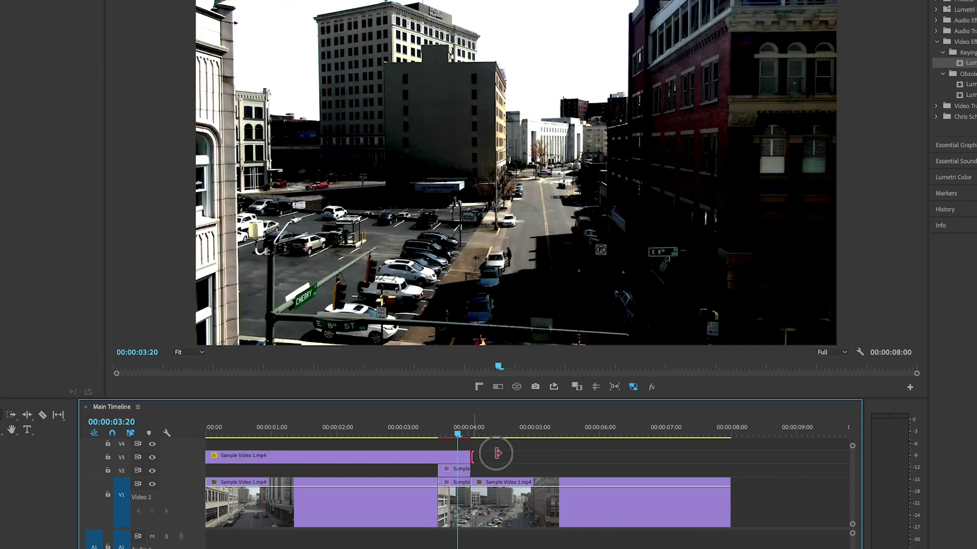
pyautogui.moveTo(473, 456); pyautogui.dragTo(731, 456)
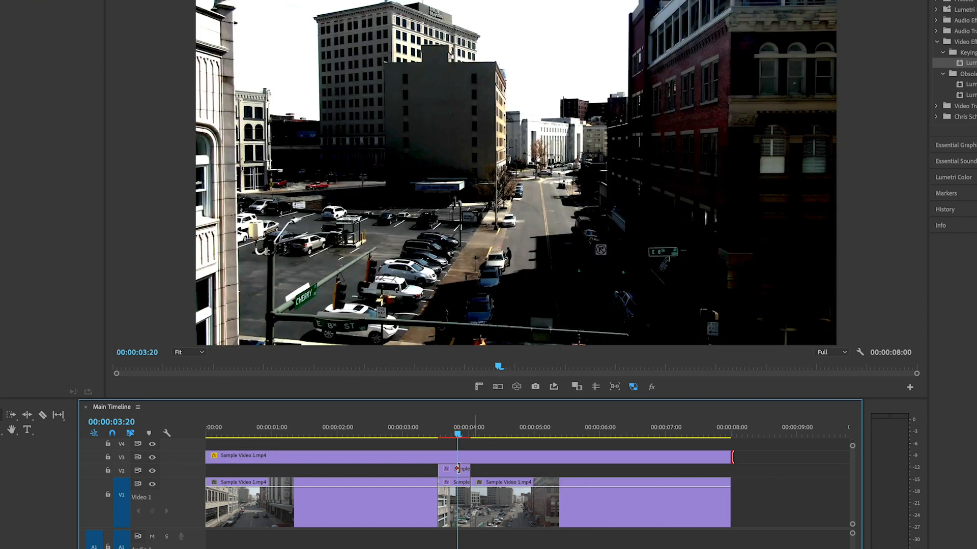
pyautogui.click(467, 456)
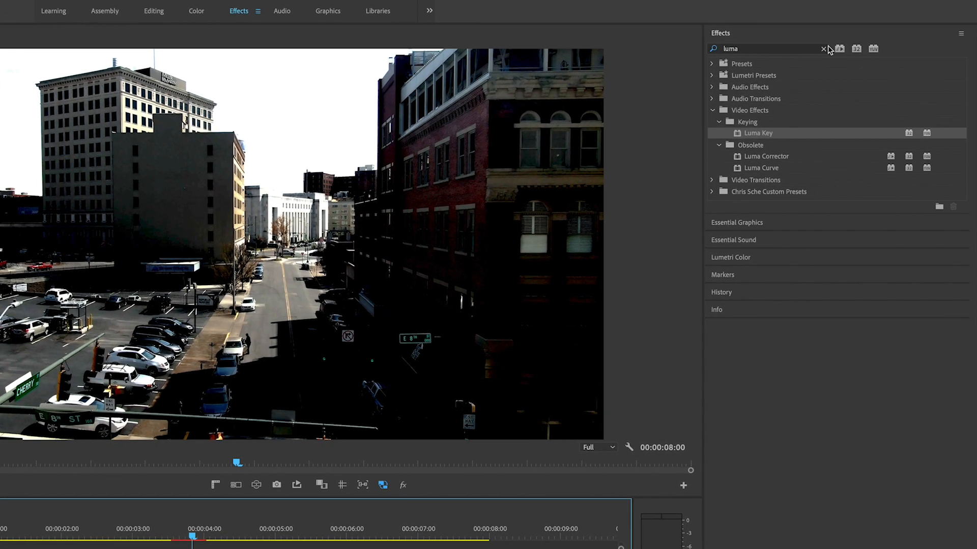
# Step: Lower the V3 copy's Lumetri Basic Correction exposure to -3.5 to darken the scene
pyautogui.click(776, 258)
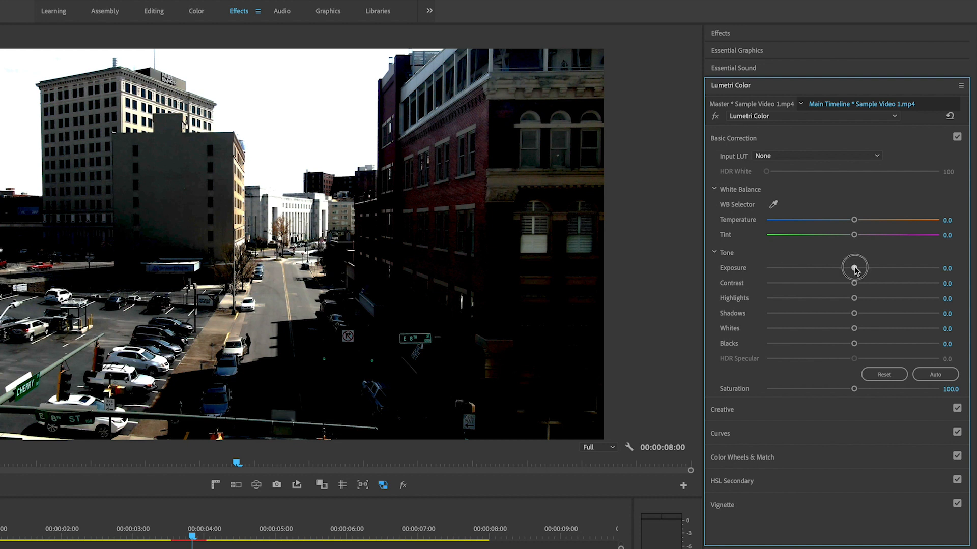
pyautogui.moveTo(855, 269); pyautogui.dragTo(793, 281)
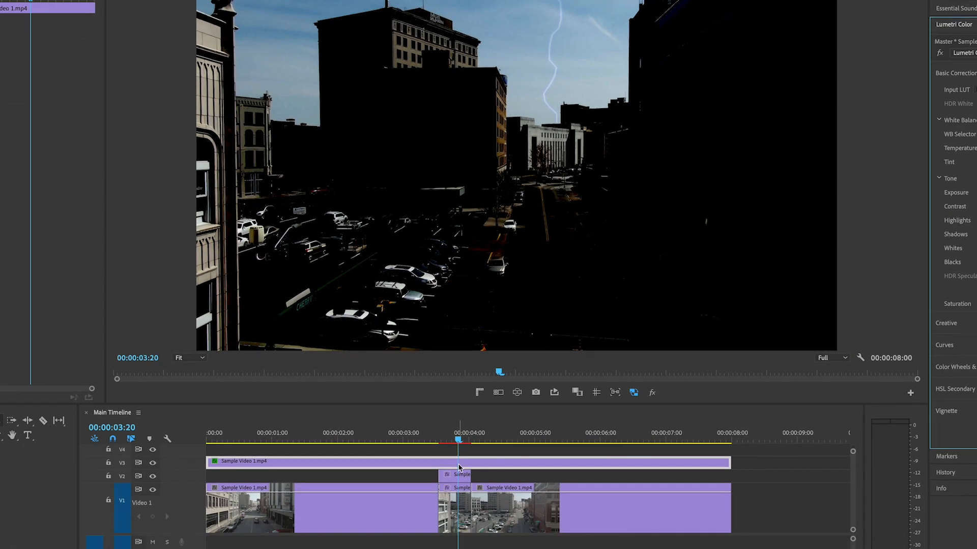
pyautogui.click(461, 466)
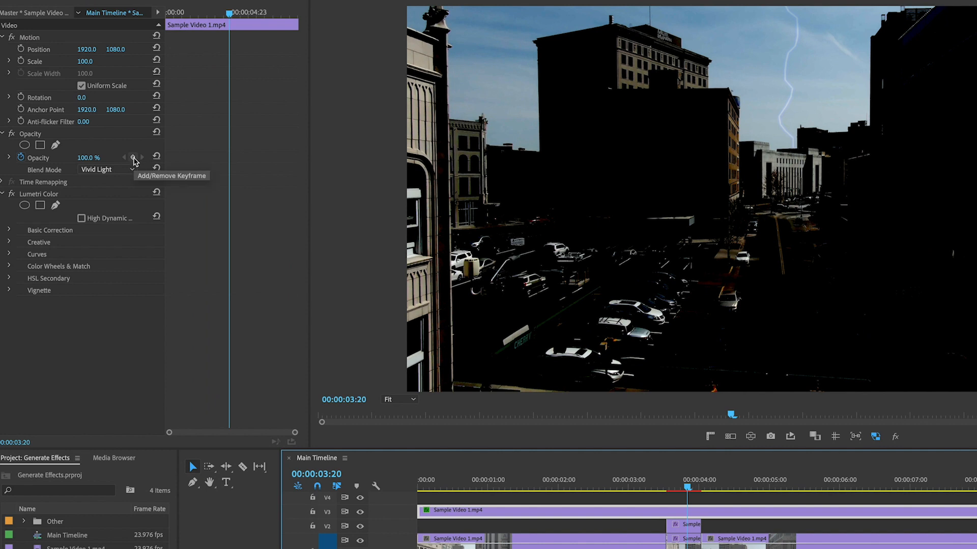
# Step: Keyframe the darkening layer's opacity around 00:00:03:13, lowering it to about half
pyautogui.click(133, 157)
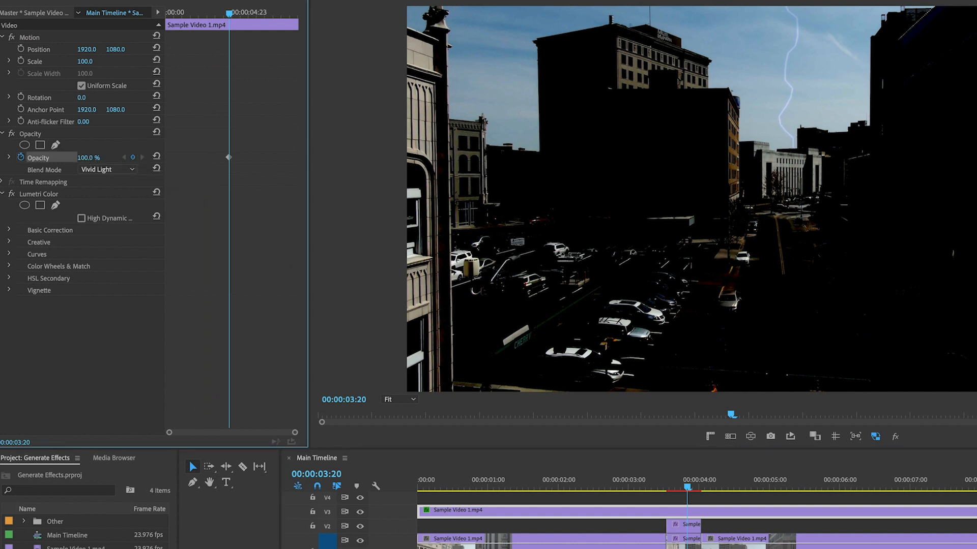
pyautogui.moveTo(88, 158); pyautogui.dragTo(82, 158)
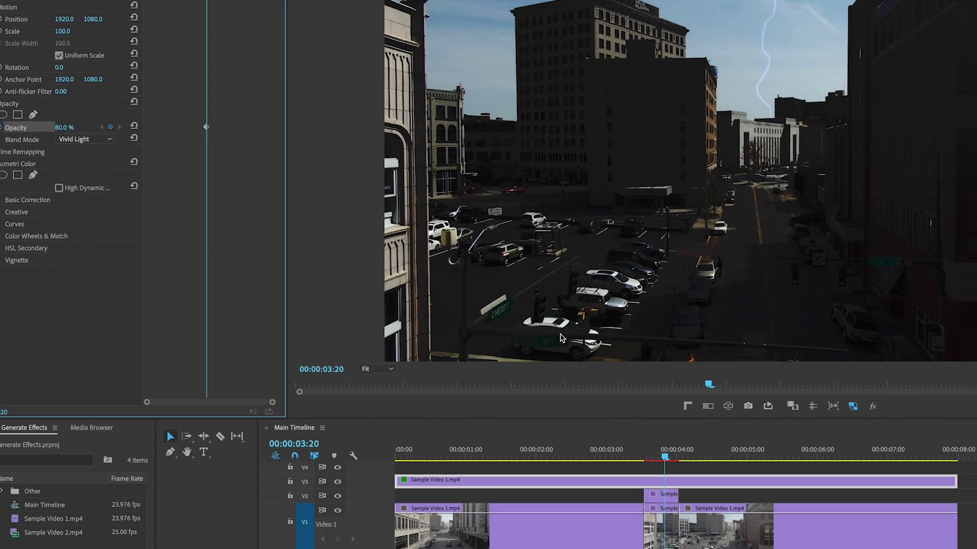
pyautogui.moveTo(671, 488); pyautogui.dragTo(661, 488)
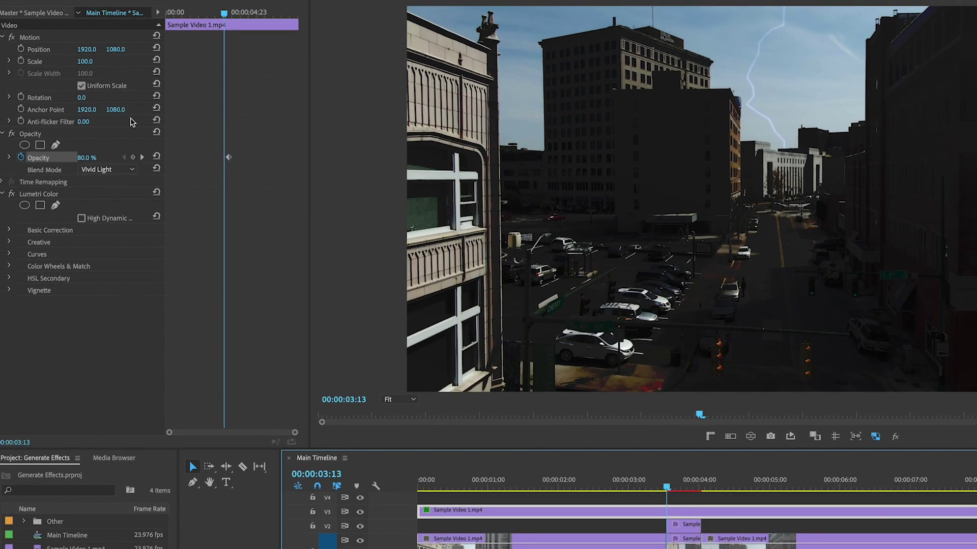
pyautogui.moveTo(87, 158); pyautogui.dragTo(78, 158)
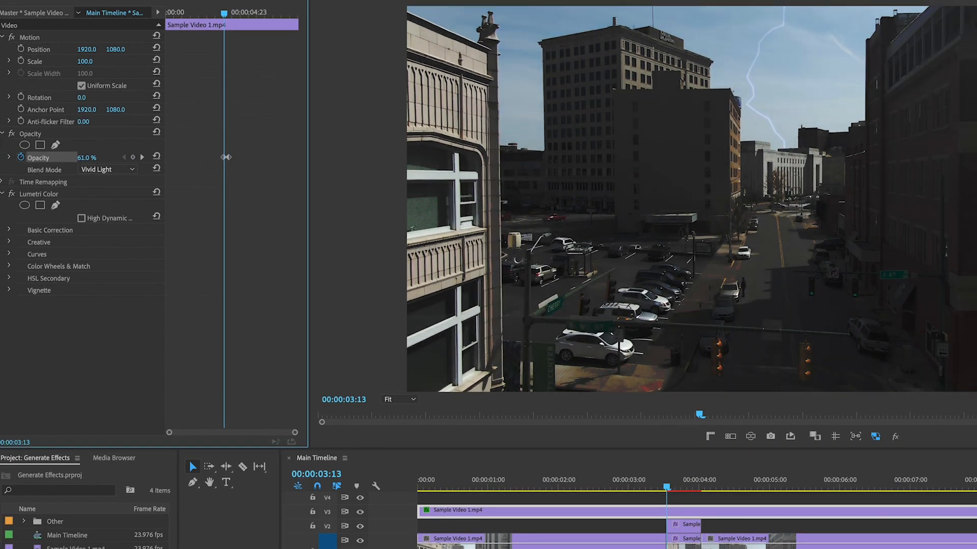
pyautogui.moveTo(226, 157); pyautogui.dragTo(225, 158)
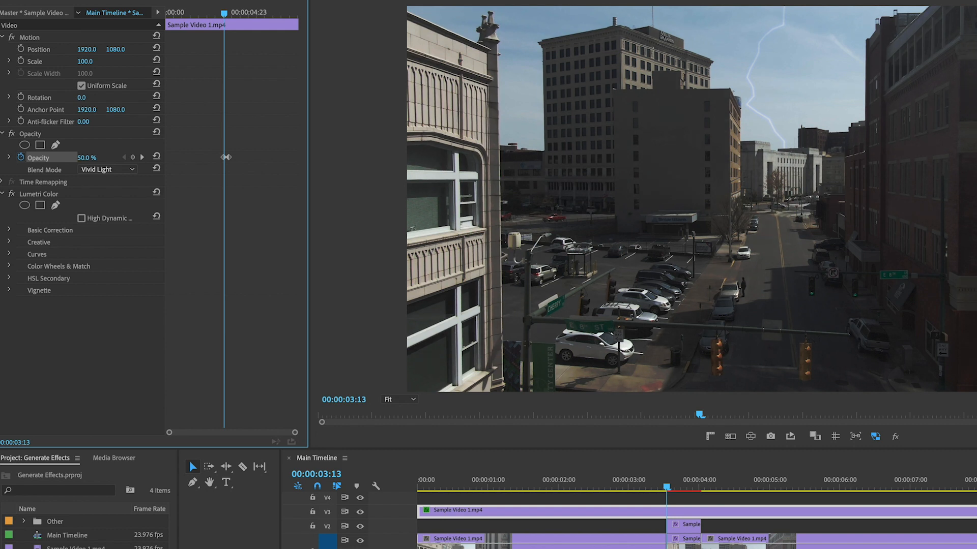
pyautogui.press('Right')
pyautogui.press('Right')
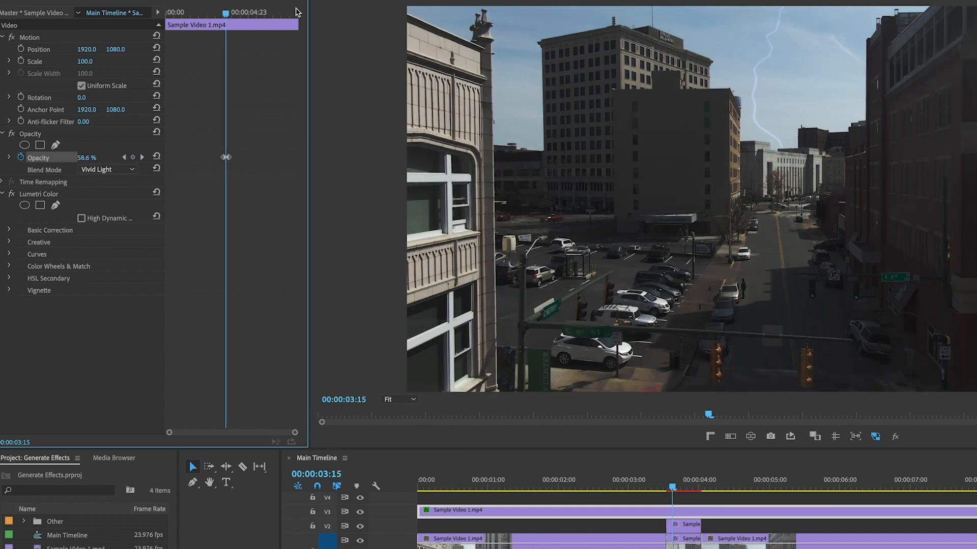
pyautogui.press('Right')
pyautogui.press('Right')
pyautogui.press('Right')
pyautogui.press('Left')
pyautogui.press('Left')
pyautogui.press('Left')
pyautogui.press('Left')
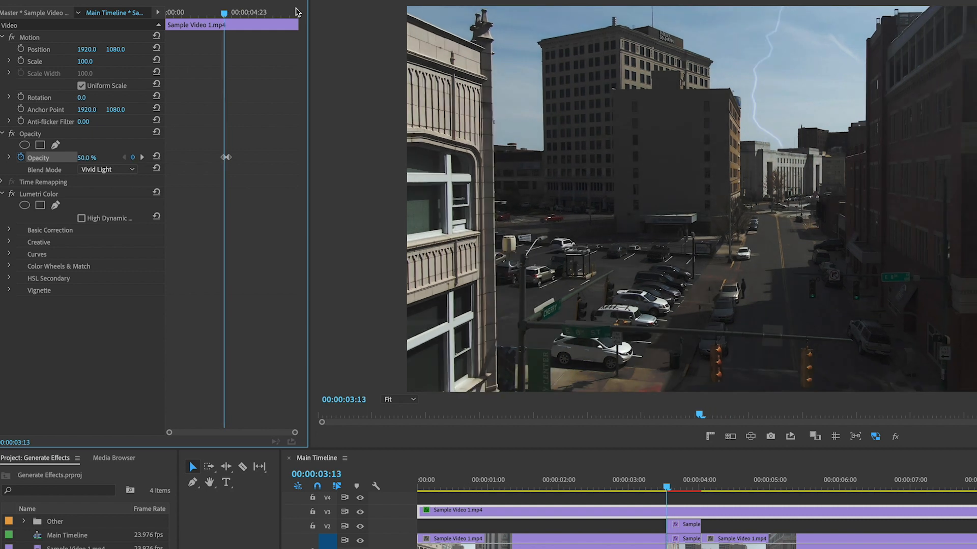
pyautogui.click(84, 158)
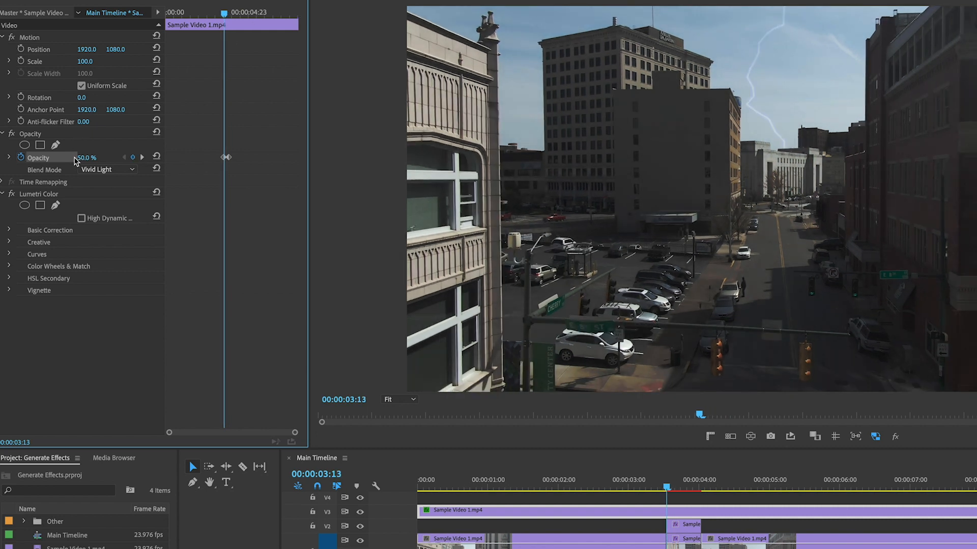
pyautogui.write('37')
pyautogui.press('Return')
pyautogui.moveTo(226, 157); pyautogui.dragTo(226, 157)
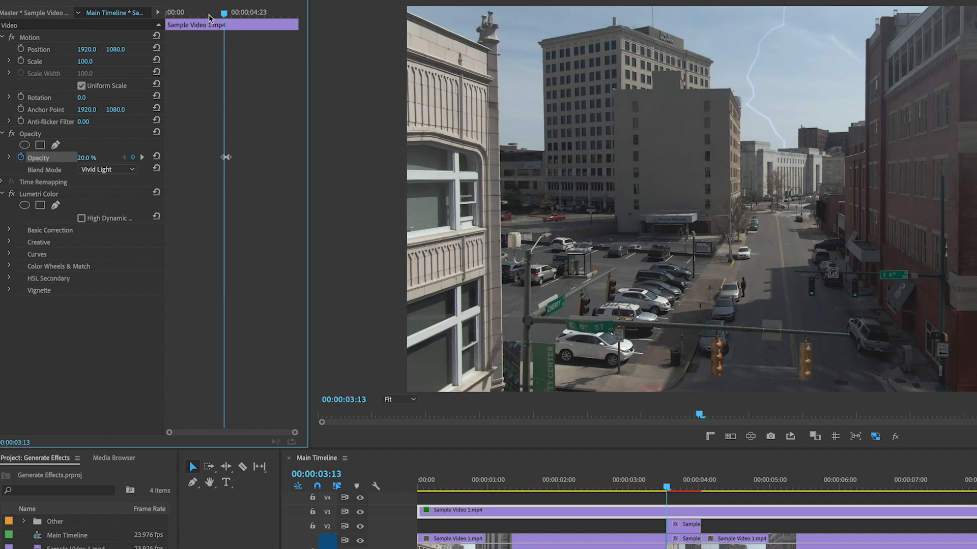
# Step: Set opacity keyframes 0% at start, 50% near 04:05, 20% near 06:22, 0% at the clip's end
pyautogui.moveTo(223, 13); pyautogui.dragTo(174, 14)
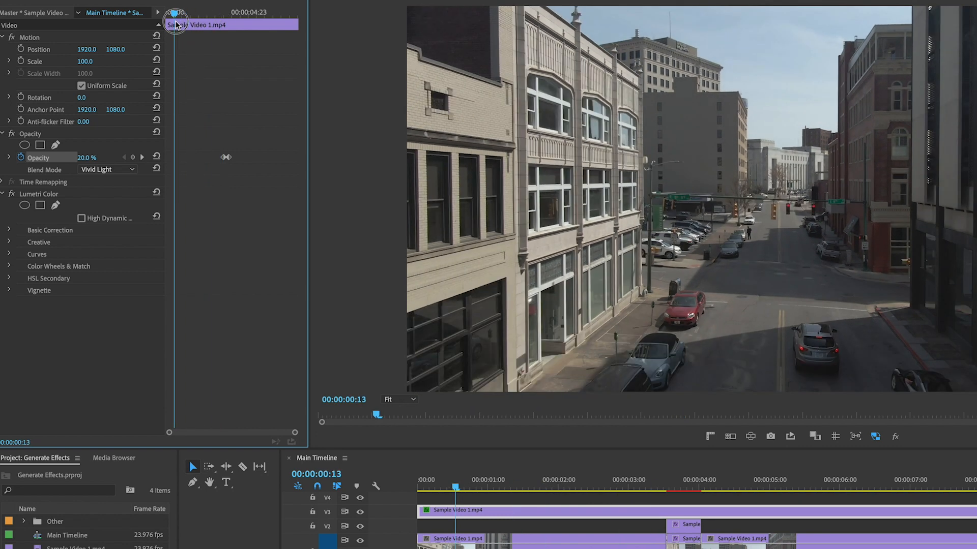
pyautogui.moveTo(91, 158); pyautogui.dragTo(80, 158)
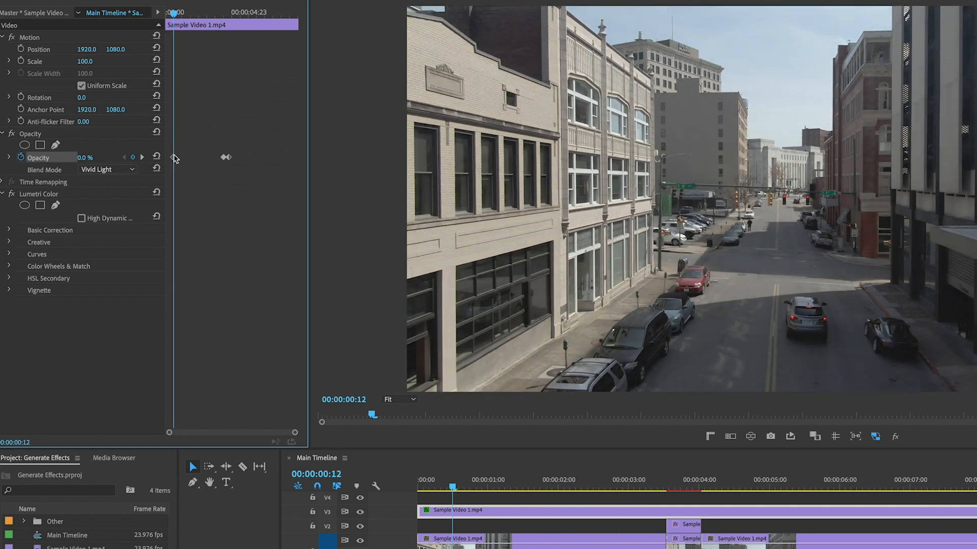
pyautogui.moveTo(175, 14); pyautogui.dragTo(237, 15)
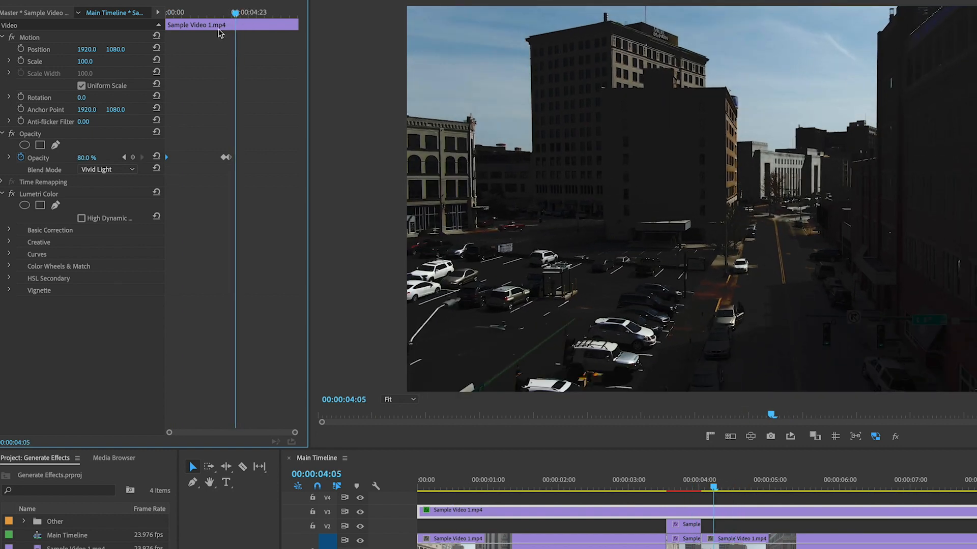
pyautogui.moveTo(90, 157); pyautogui.dragTo(83, 157)
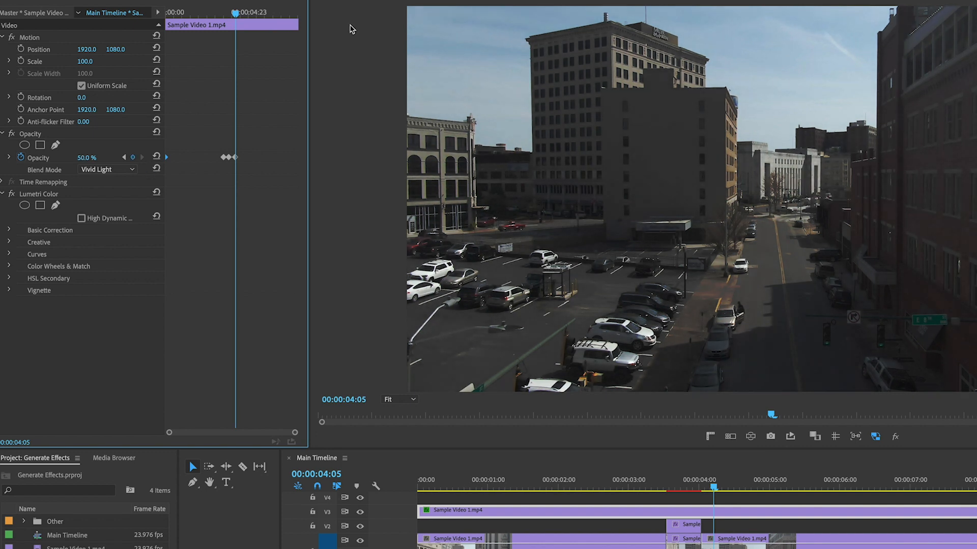
pyautogui.moveTo(237, 14); pyautogui.dragTo(281, 14)
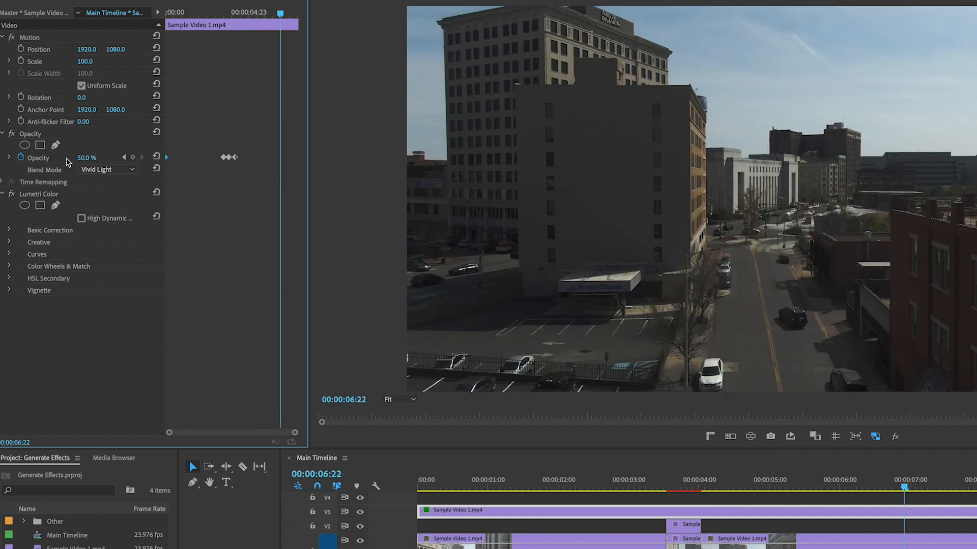
pyautogui.moveTo(87, 158); pyautogui.dragTo(75, 158)
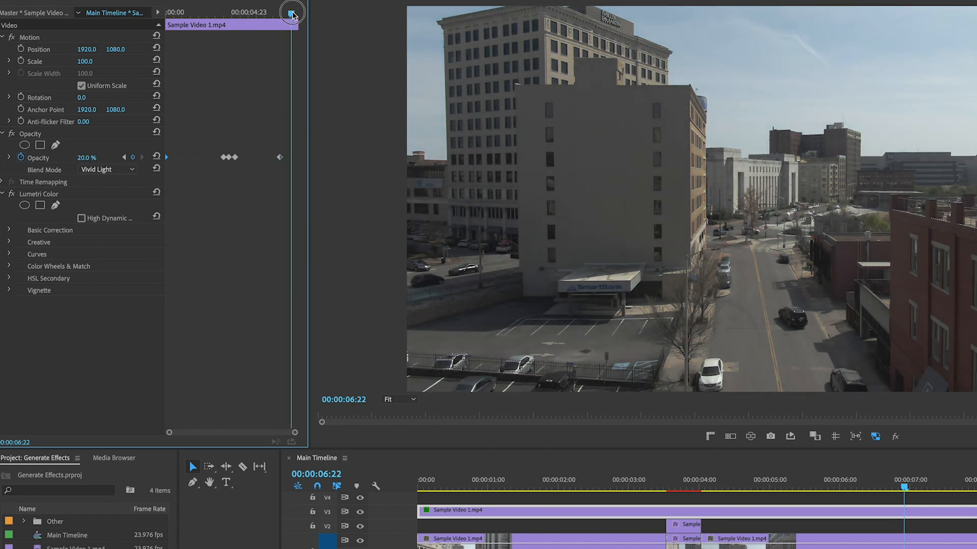
pyautogui.moveTo(281, 13); pyautogui.dragTo(291, 14)
pyautogui.moveTo(91, 157); pyautogui.dragTo(86, 159)
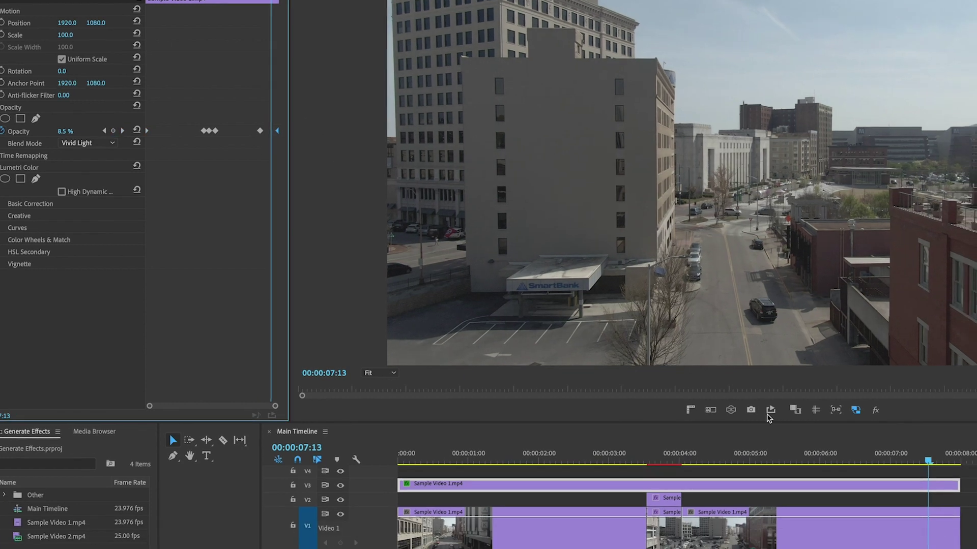
pyautogui.click(684, 488)
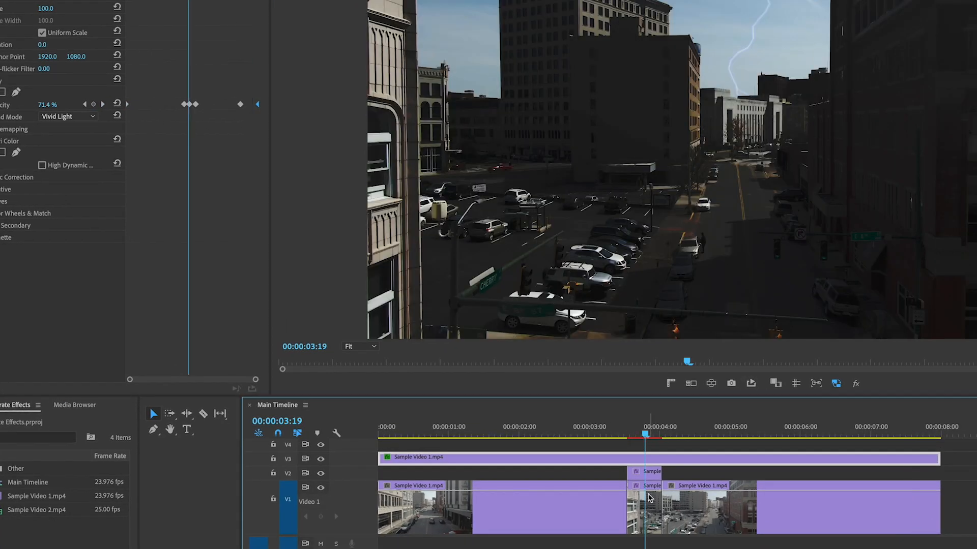
# Step: Move the short flash clip from V2 up to a higher track
pyautogui.click(647, 471)
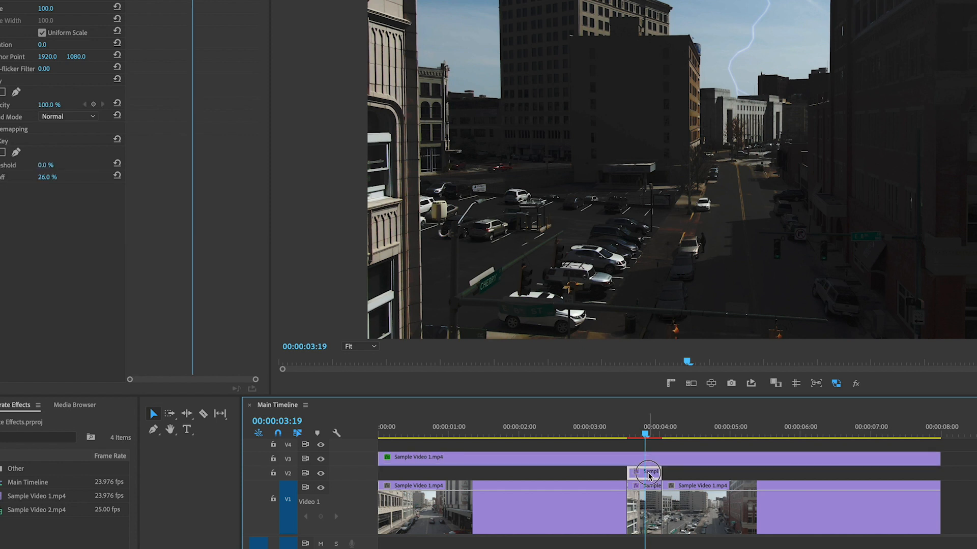
pyautogui.moveTo(649, 474); pyautogui.dragTo(648, 443)
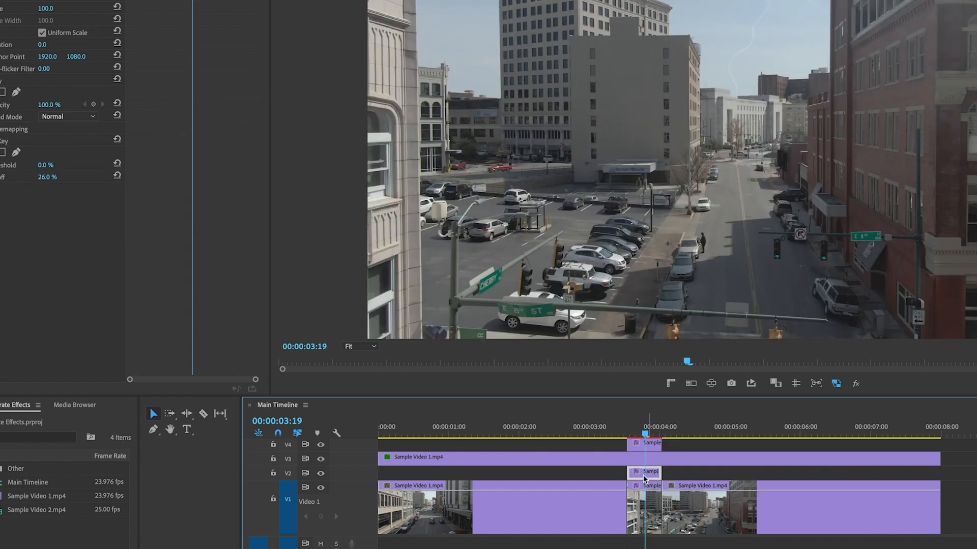
pyautogui.hotkey('ctrl', '-')
# Step: Remove the flash clip's Luma Key and set its Blend Mode to Pin Light
pyautogui.click(651, 481)
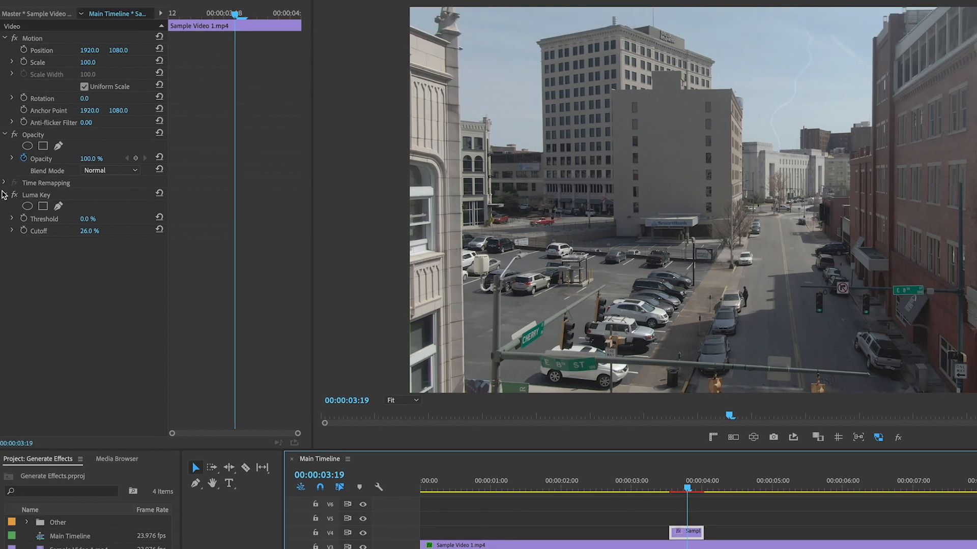
pyautogui.press('Delete')
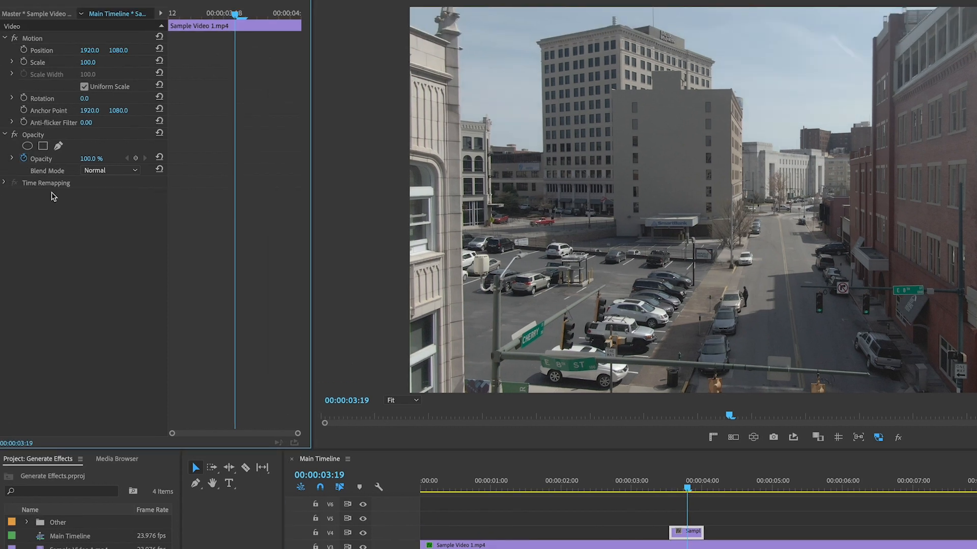
pyautogui.click(107, 171)
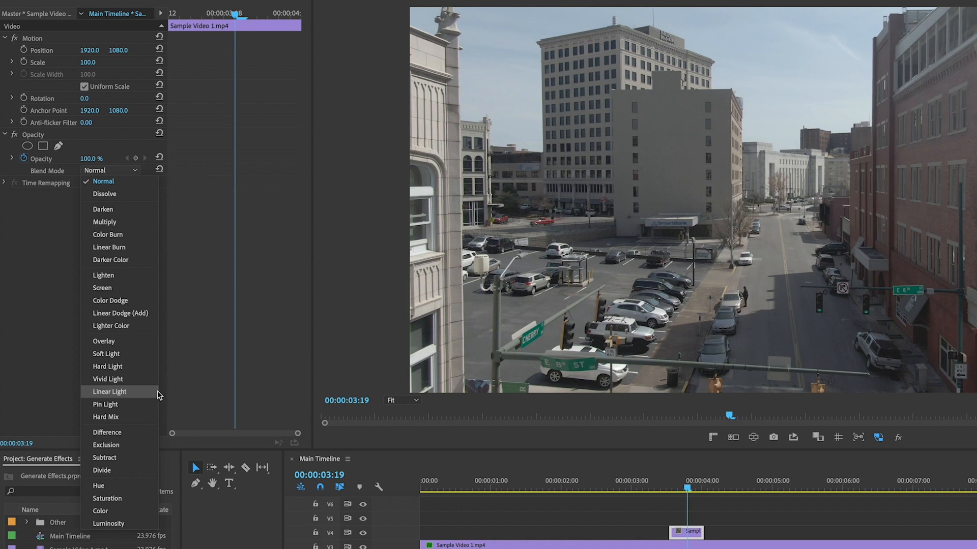
pyautogui.click(105, 404)
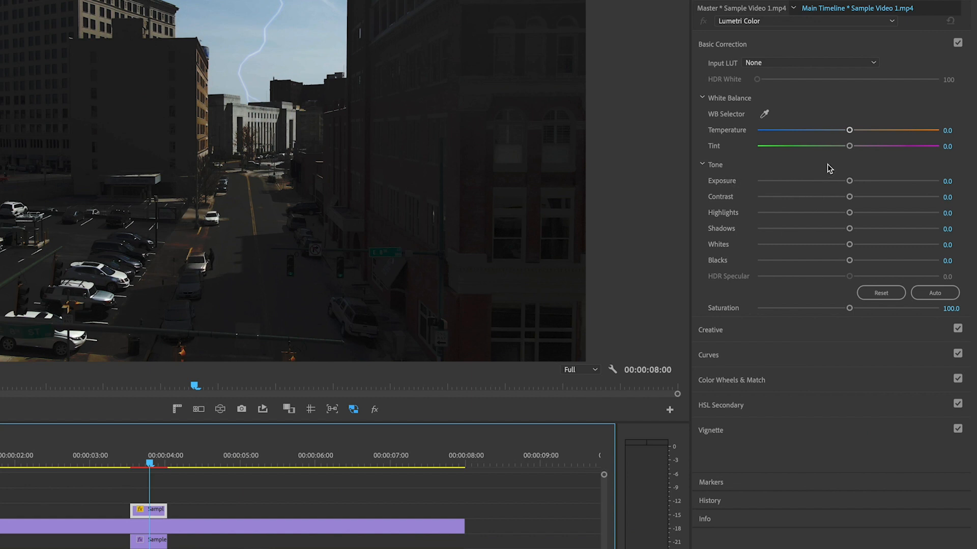
# Step: Raise the flash clip's Lumetri exposure to 5.0 so the frame washes out white
pyautogui.moveTo(850, 181); pyautogui.dragTo(970, 183)
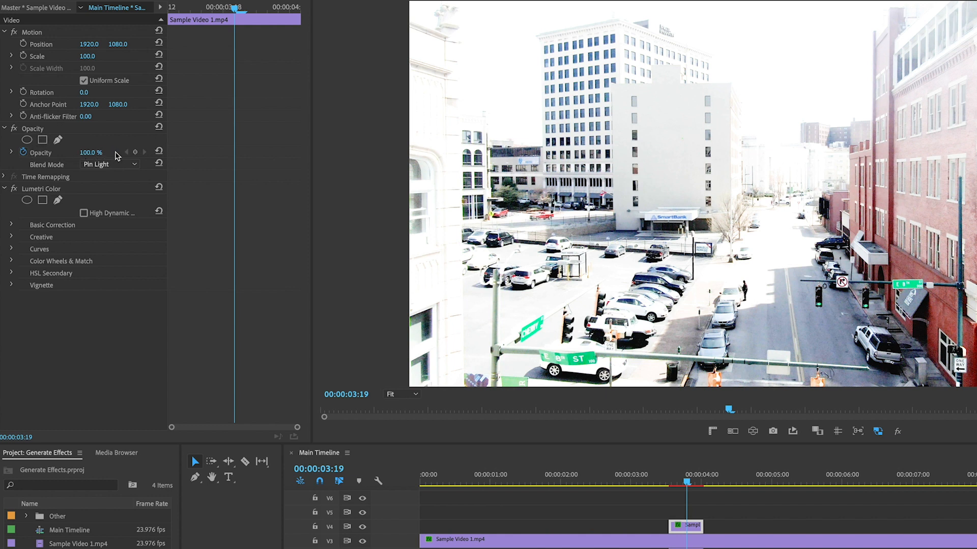
# Step: Set the flash layer's opacity to 0%, keyframe it, then reset it to 100% a frame later
pyautogui.click(90, 152)
pyautogui.write('0')
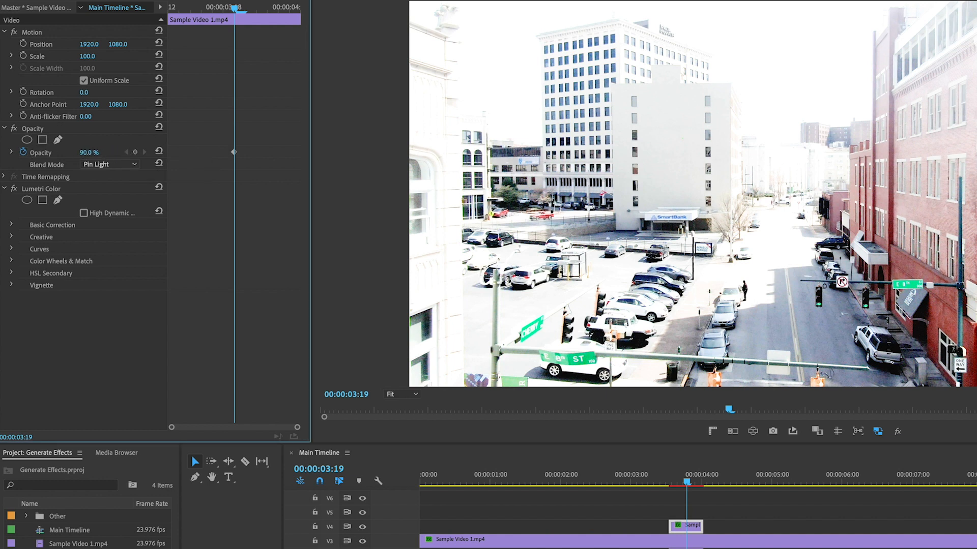
pyautogui.press('Return')
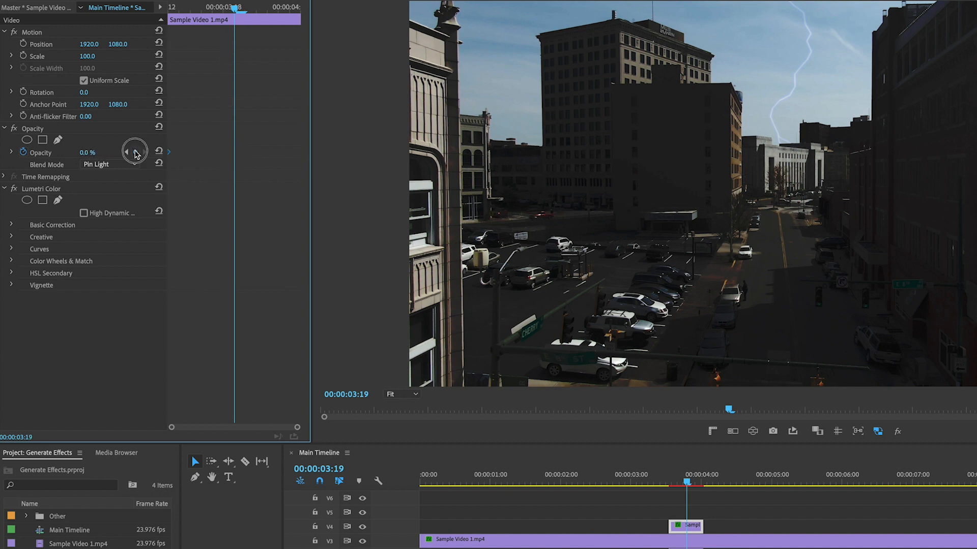
pyautogui.click(135, 152)
pyautogui.click(158, 152)
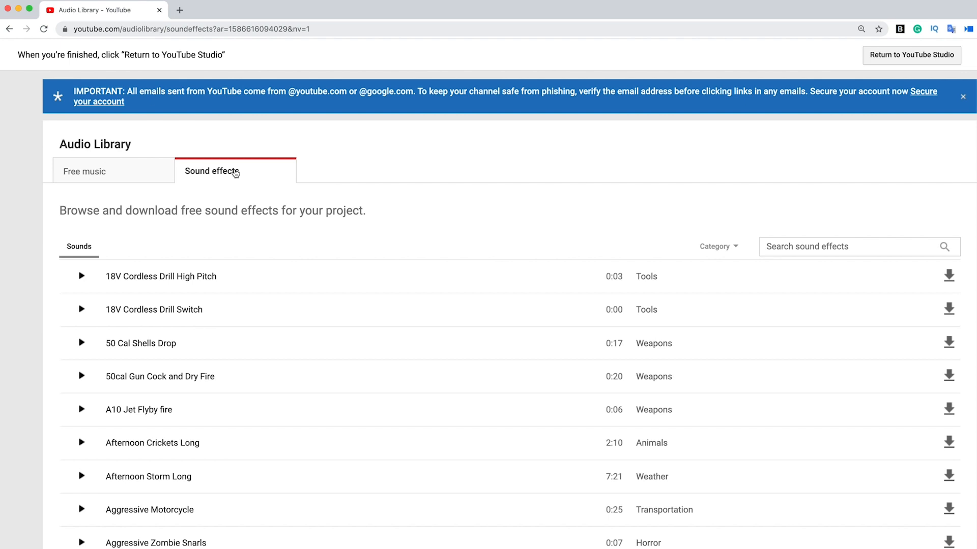
# Step: Search the sound effects for 'thunder' and download the Thunder Crack effect
pyautogui.click(809, 249)
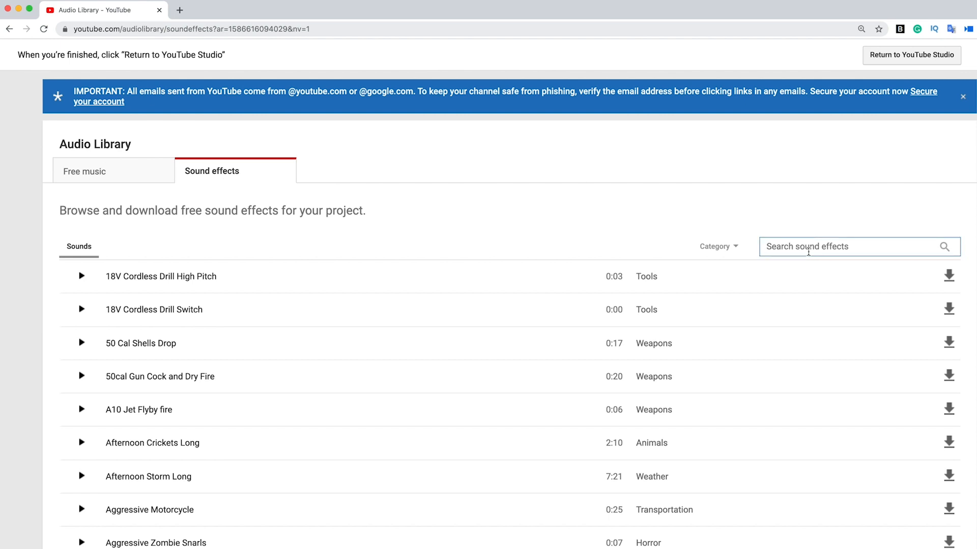
pyautogui.write('thunder')
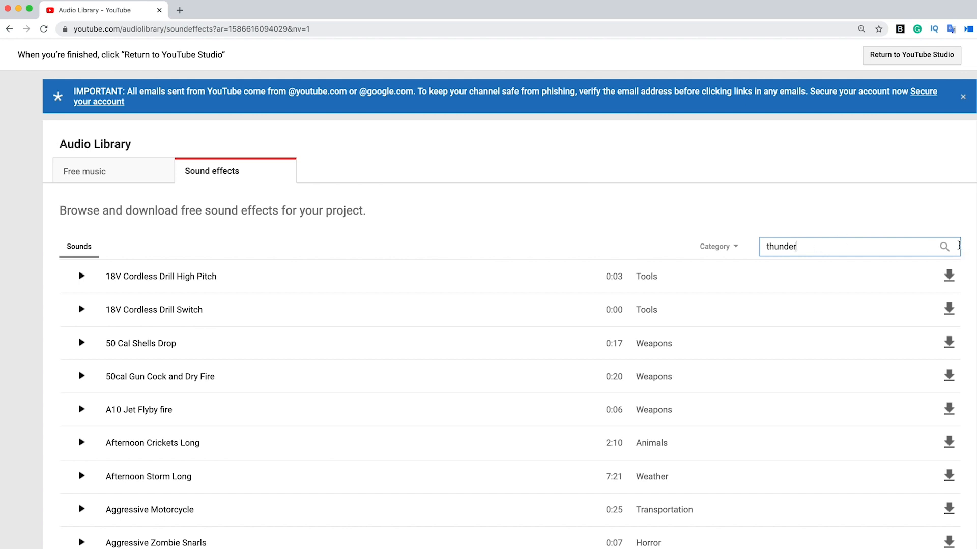
pyautogui.click(944, 246)
pyautogui.scroll(-3, 267, 496)
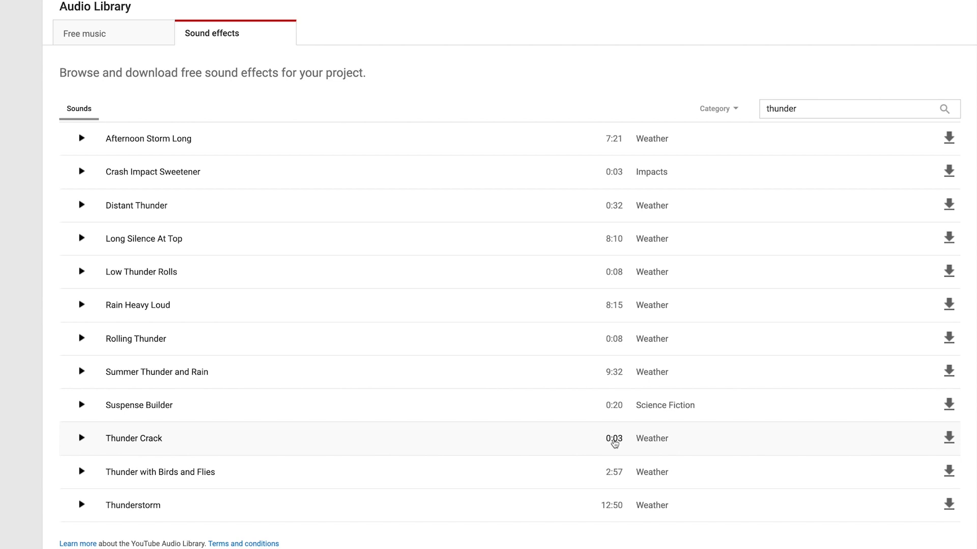
pyautogui.click(948, 438)
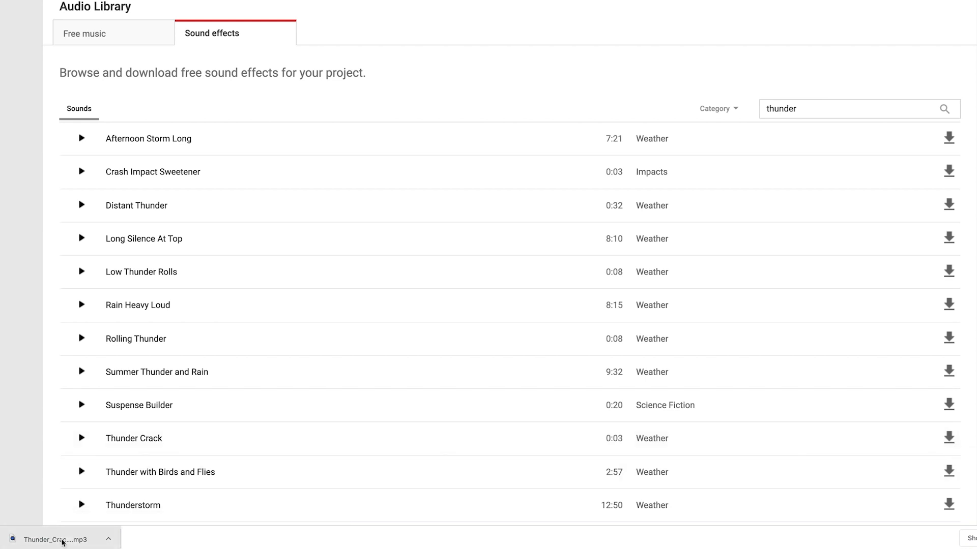
# Step: Drop the downloaded Thunder Crack file onto the first audio track
pyautogui.click(59, 539)
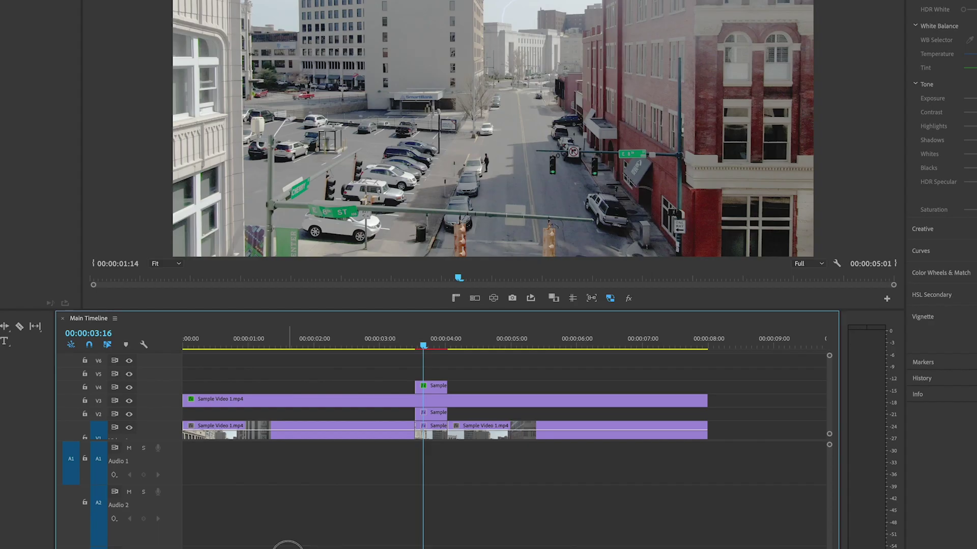
pyautogui.moveTo(288, 546)
pyautogui.mouseDown()
pyautogui.moveTo(414, 459)
pyautogui.moveTo(405, 461)
pyautogui.mouseUp()
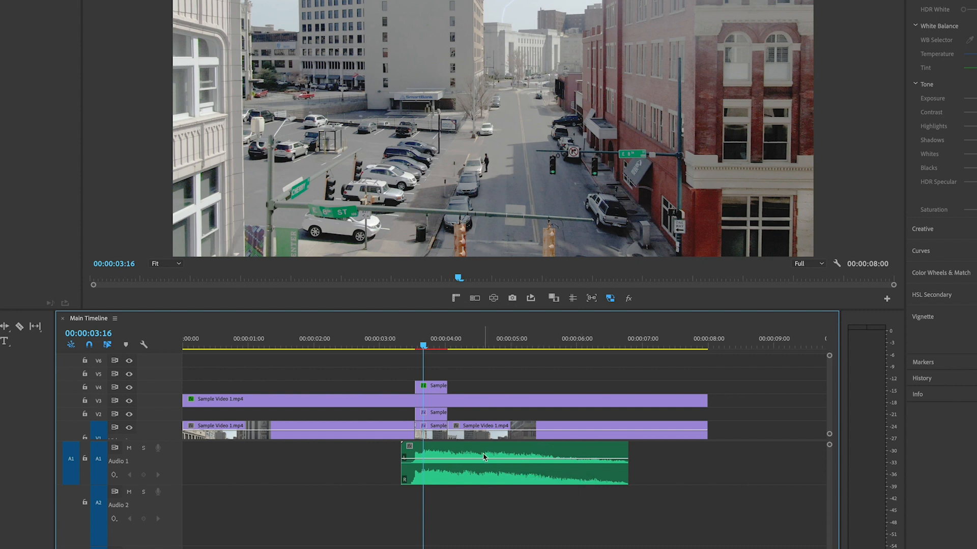
# Step: Alt-drag a duplicate of the Thunder_Crack clip from A1 onto A2
pyautogui.click(465, 470)
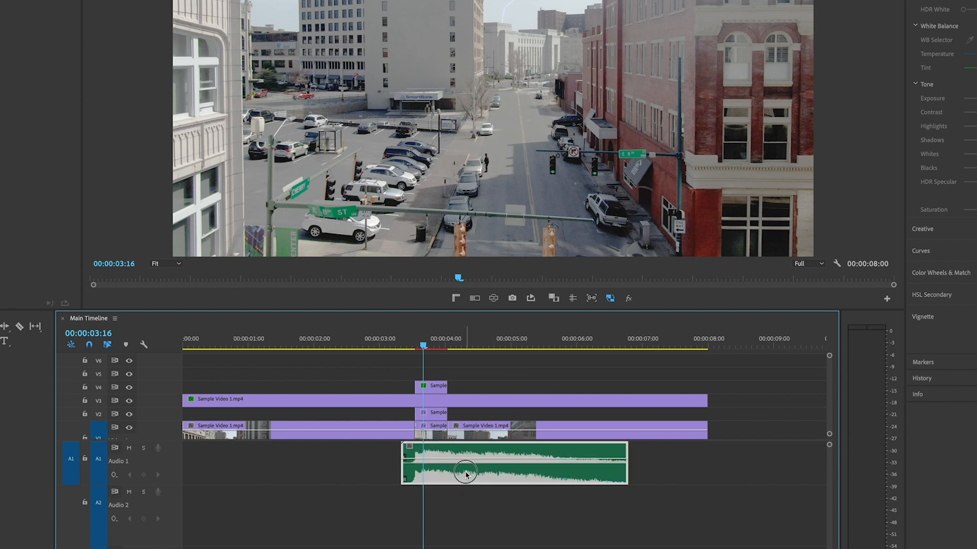
pyautogui.keyDown('alt'); pyautogui.moveTo(466, 474); pyautogui.dragTo(468, 510); pyautogui.keyUp('alt')
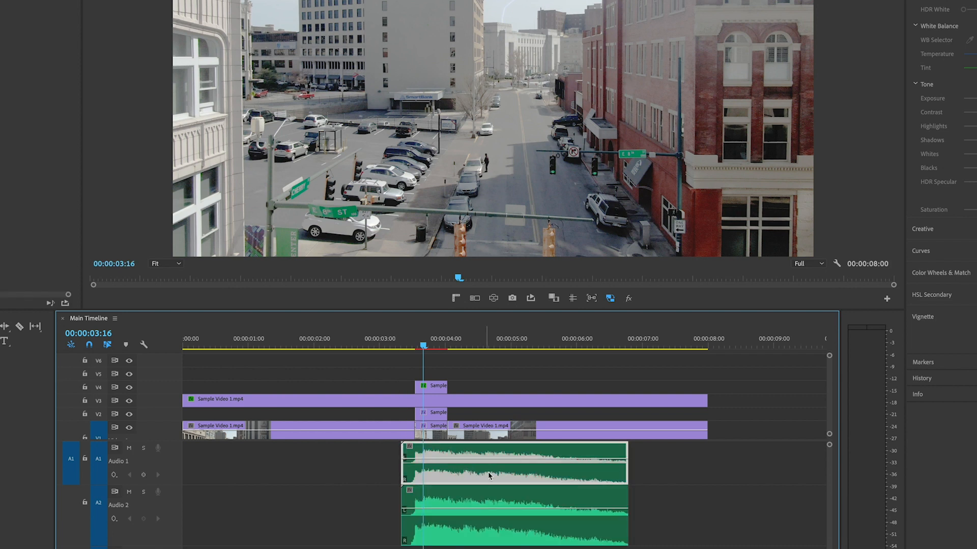
# Step: Set the A1 thunder clip's Speed/Duration to 235%
pyautogui.rightClick(533, 474)
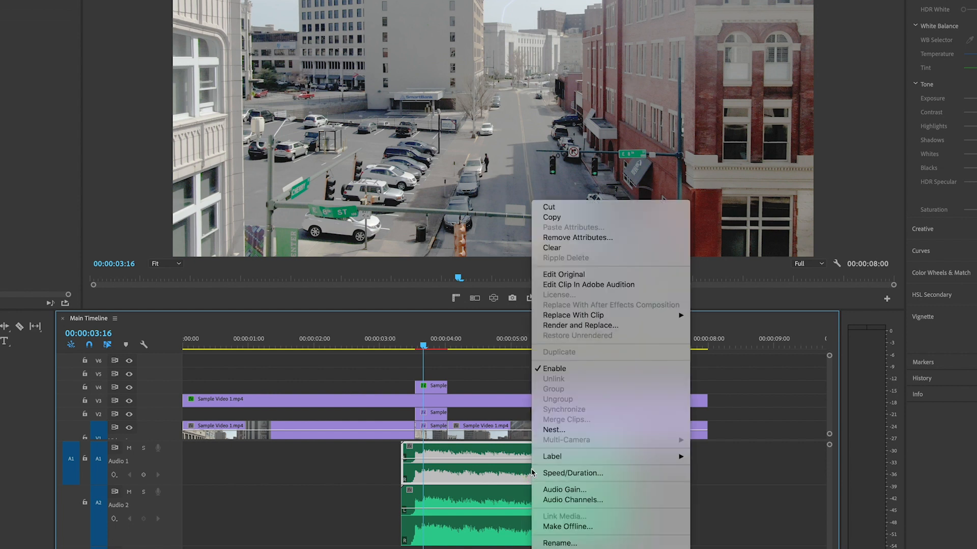
pyautogui.click(547, 473)
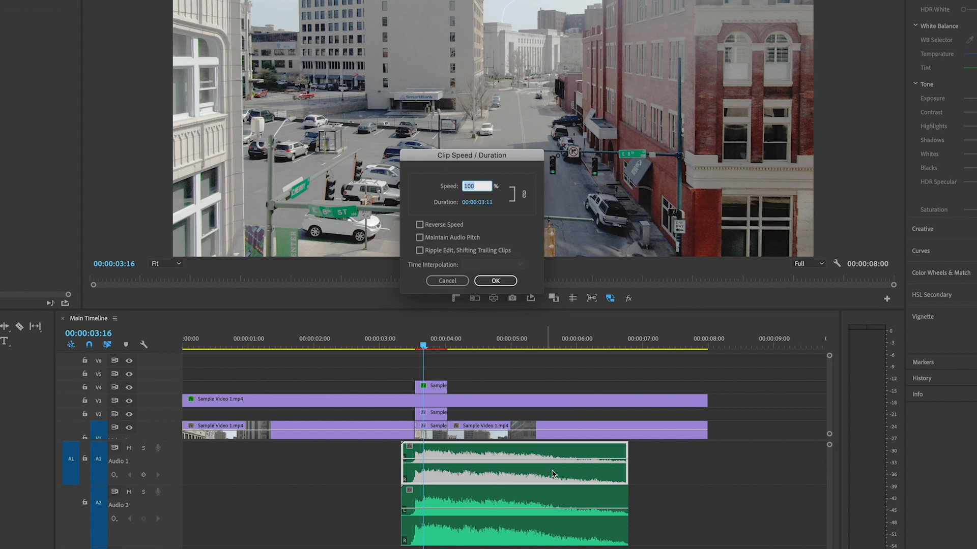
pyautogui.write('235')
pyautogui.click(498, 281)
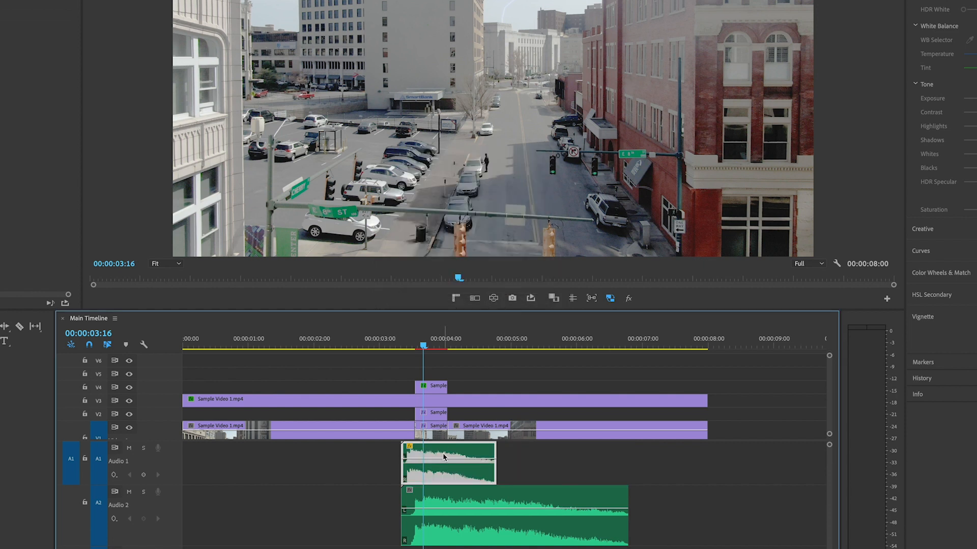
pyautogui.scroll(1, 446, 433)
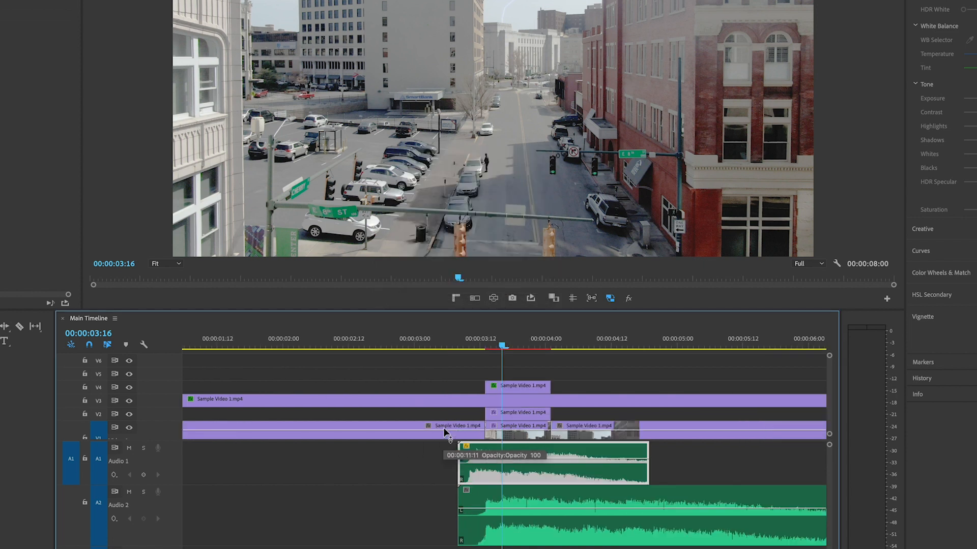
pyautogui.scroll(1, 445, 431)
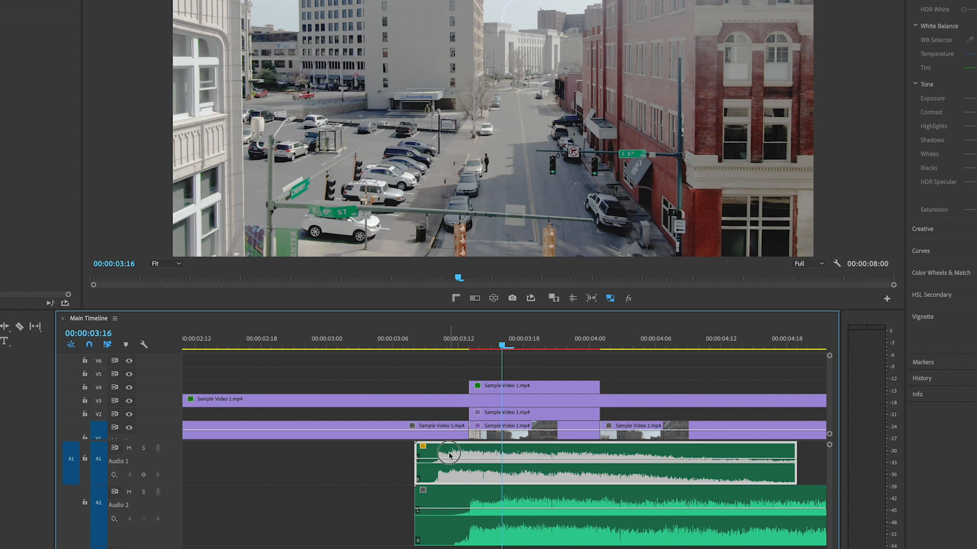
# Step: Drag the A1 and A2 thunder clips so their starts align, then park the playhead at 2:22
pyautogui.moveTo(458, 456); pyautogui.dragTo(486, 457)
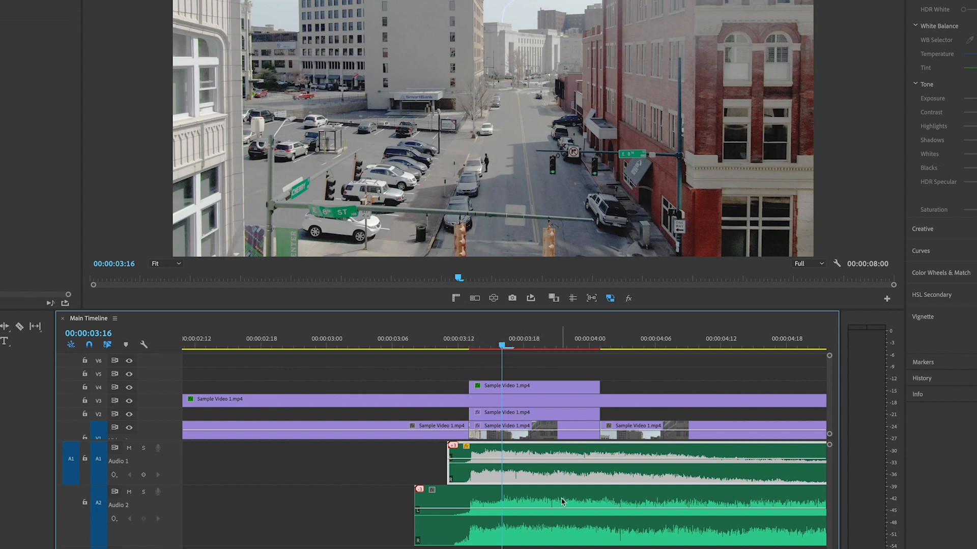
pyautogui.moveTo(437, 498); pyautogui.dragTo(474, 502)
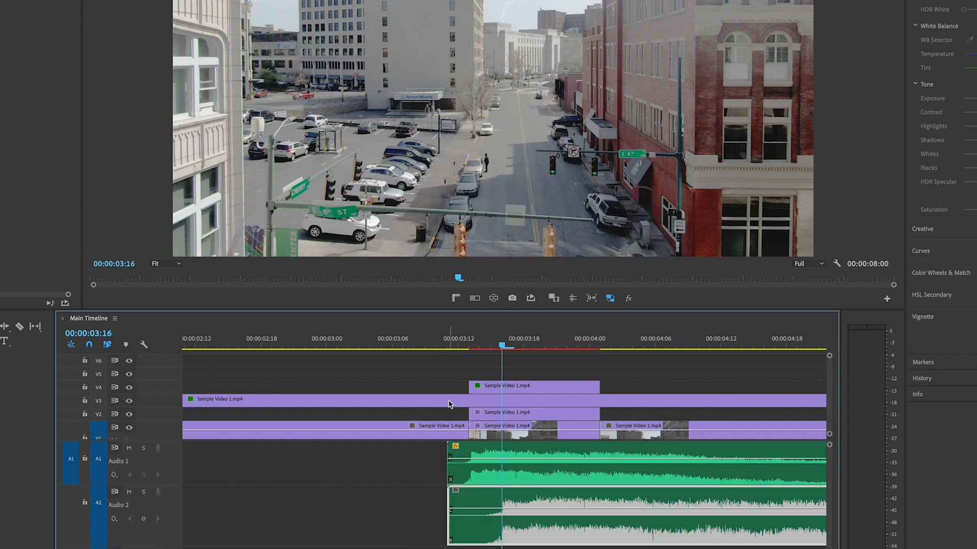
pyautogui.click(305, 338)
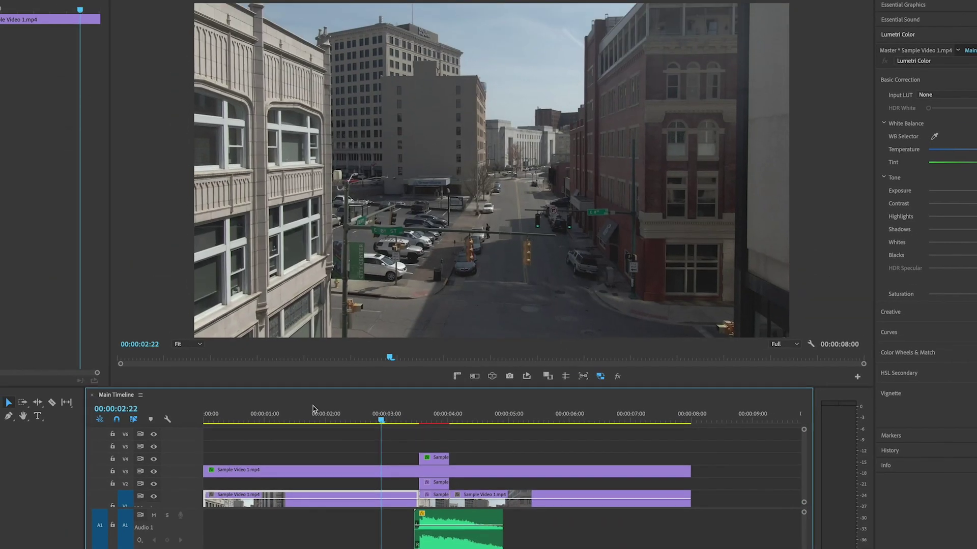
pyautogui.press('space')
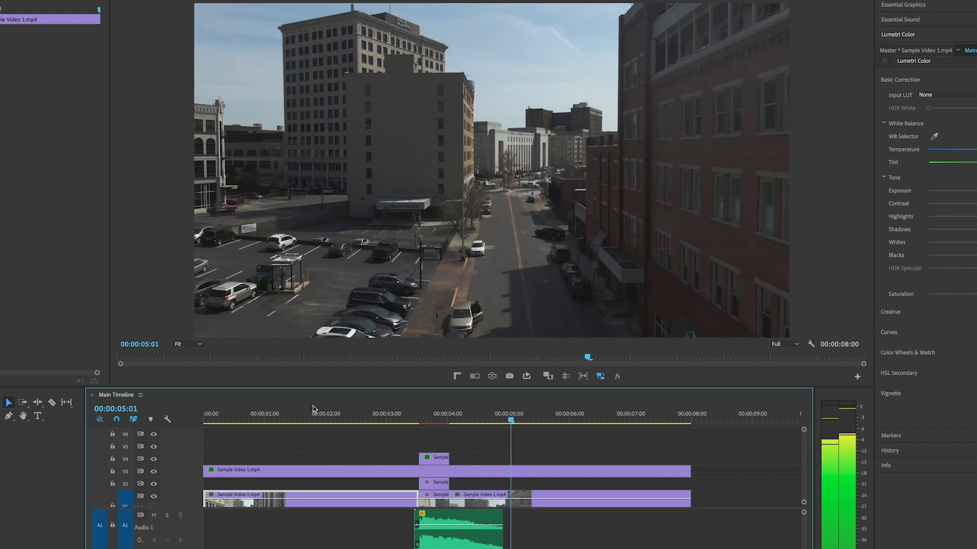
pyautogui.press('space')
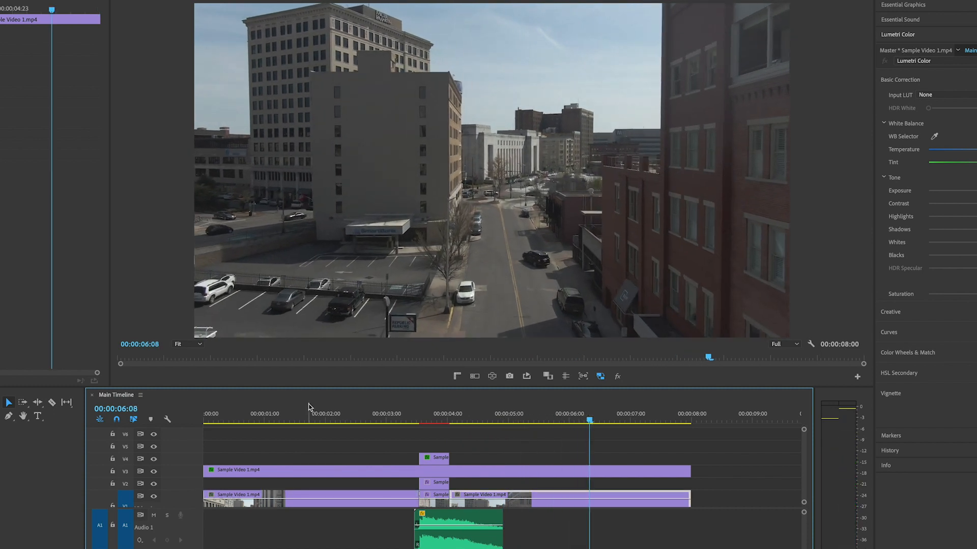
pyautogui.click(396, 471)
pyautogui.click(428, 417)
pyautogui.moveTo(428, 416)
pyautogui.mouseDown()
pyautogui.moveTo(408, 413)
pyautogui.moveTo(421, 416)
pyautogui.mouseUp()
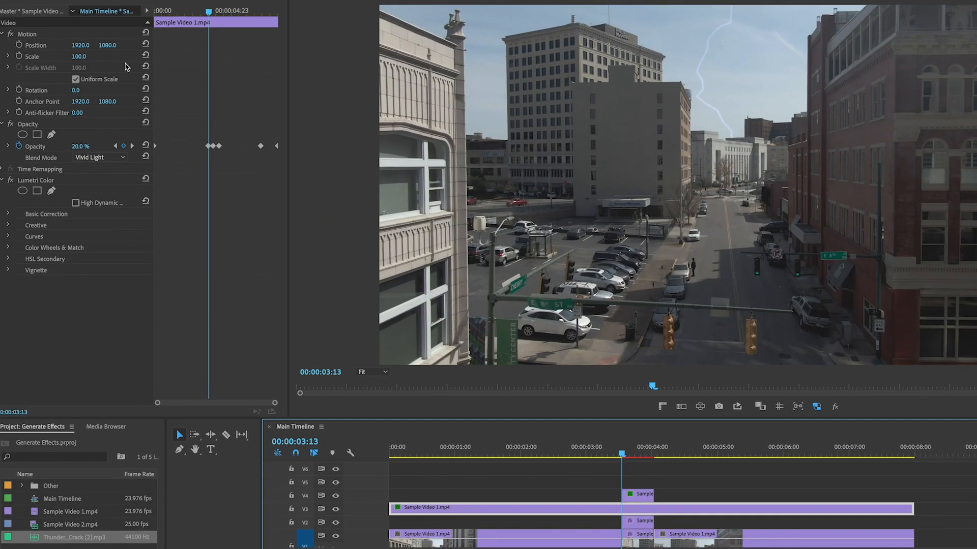
# Step: Shift a darkening opacity keyframe earlier so the darkening starts sooner, and preview it
pyautogui.moveTo(208, 147); pyautogui.dragTo(174, 146)
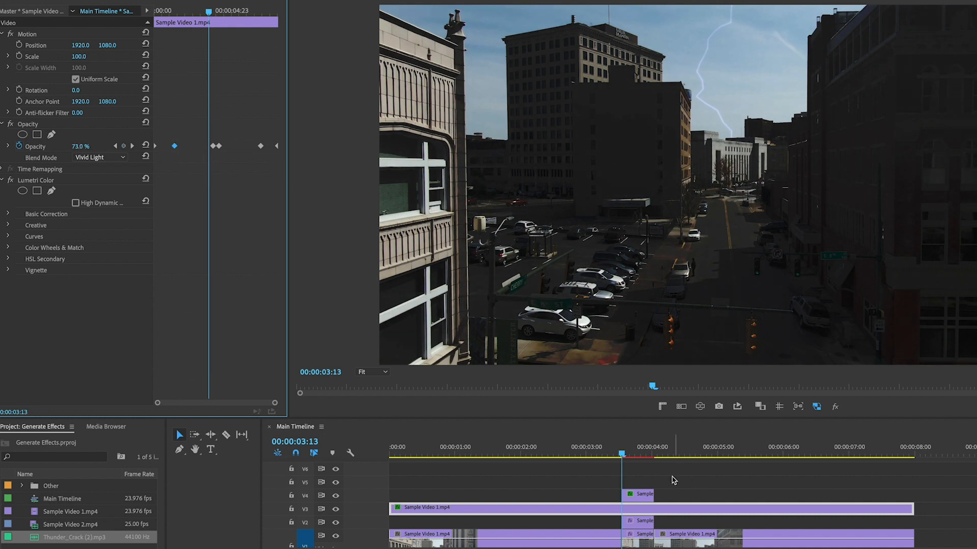
pyautogui.moveTo(609, 450); pyautogui.dragTo(543, 449)
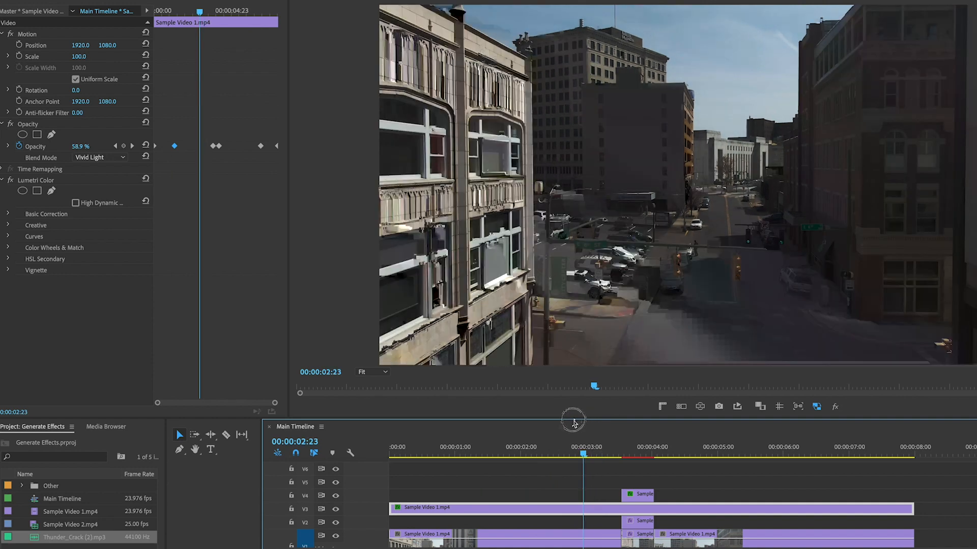
pyautogui.press('space')
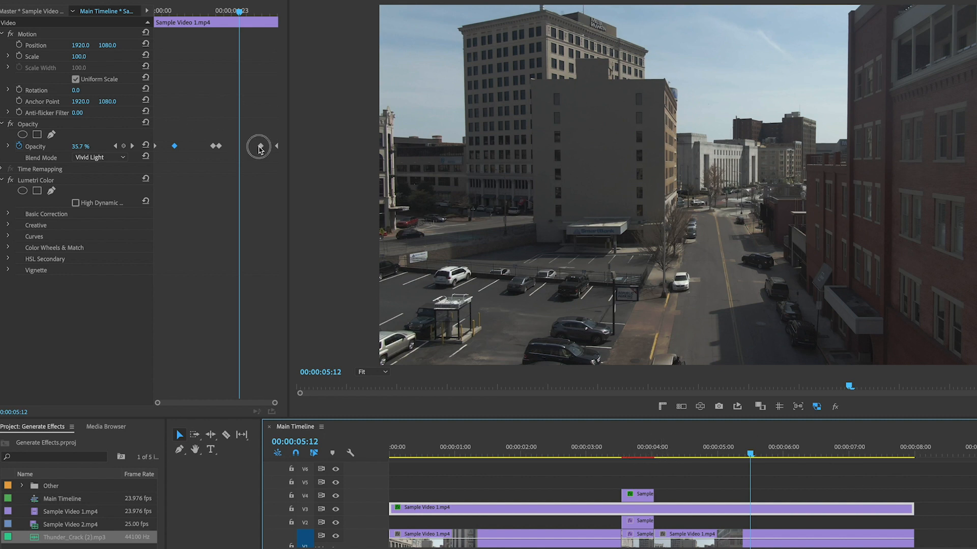
# Step: Move the last opacity keyframe out to 5:12 (undoing an accidental delete) and raise its opacity
pyautogui.moveTo(261, 145); pyautogui.dragTo(239, 146)
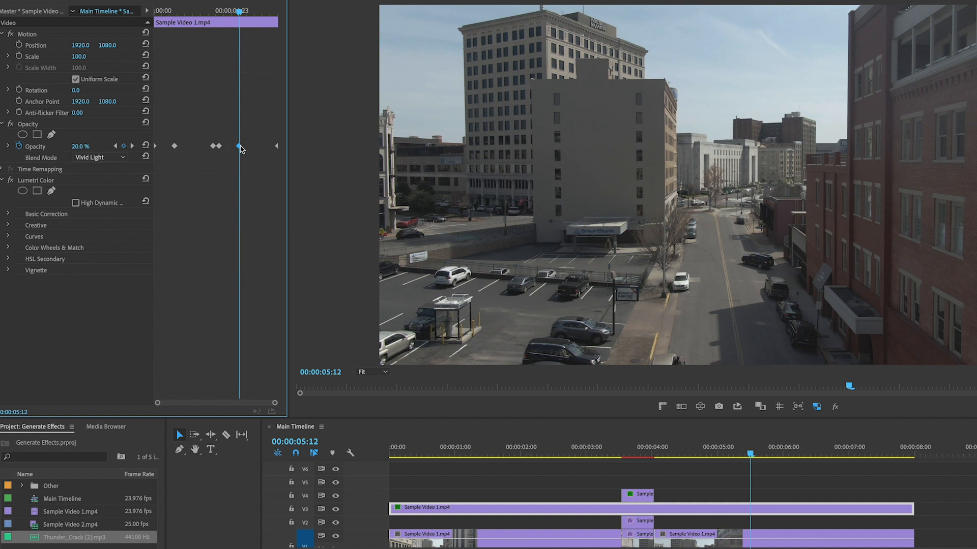
pyautogui.press('Delete')
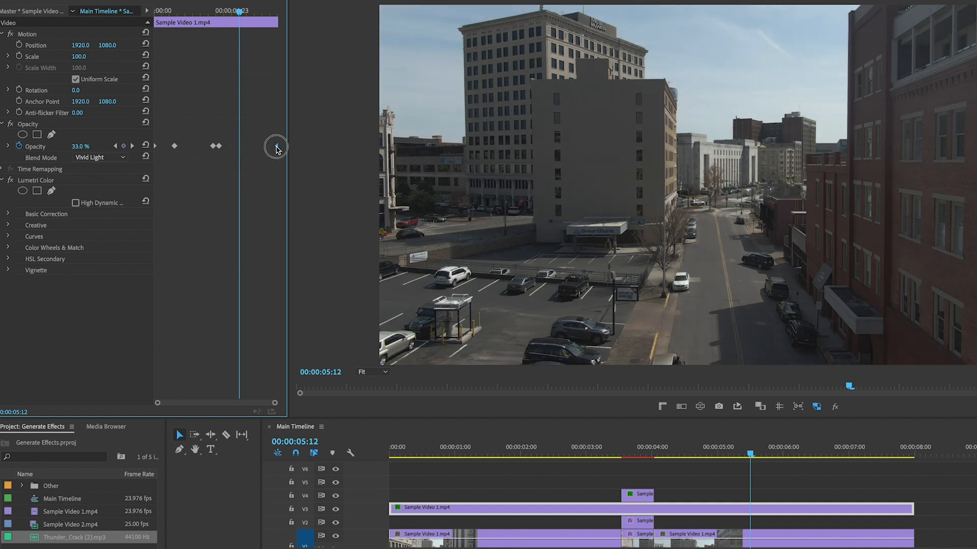
pyautogui.hotkey('ctrl', 'z')
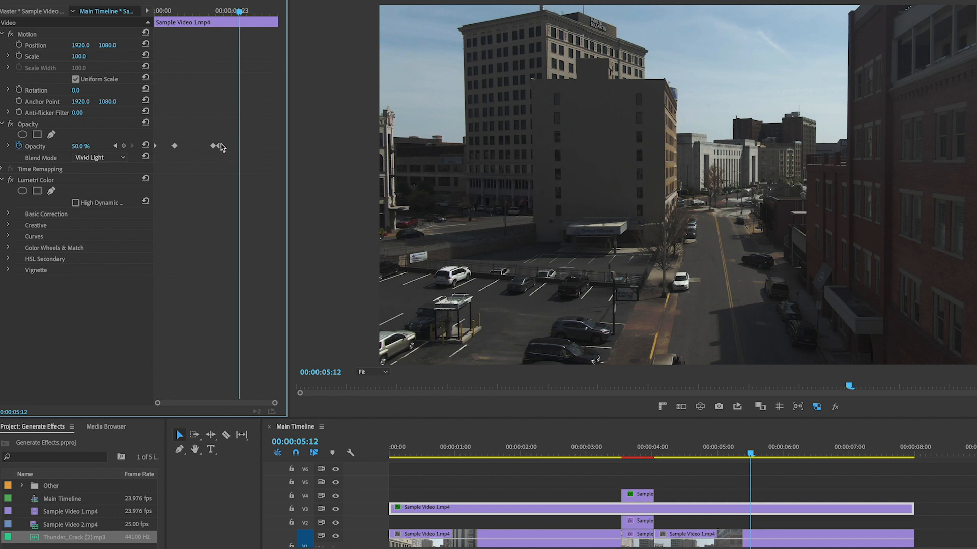
pyautogui.moveTo(218, 146); pyautogui.dragTo(239, 146)
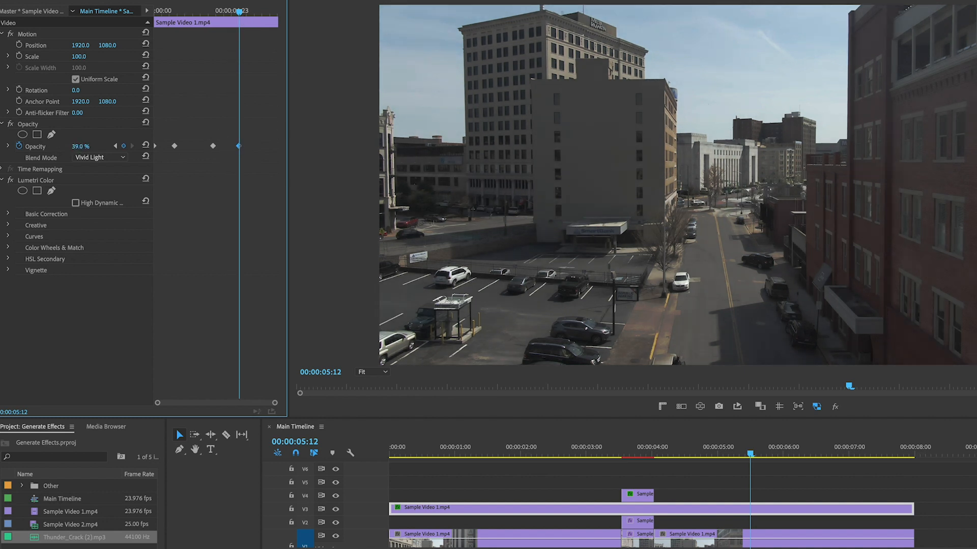
pyautogui.moveTo(80, 146)
pyautogui.mouseDown()
pyautogui.moveTo(99, 146)
pyautogui.moveTo(74, 146)
pyautogui.mouseUp()
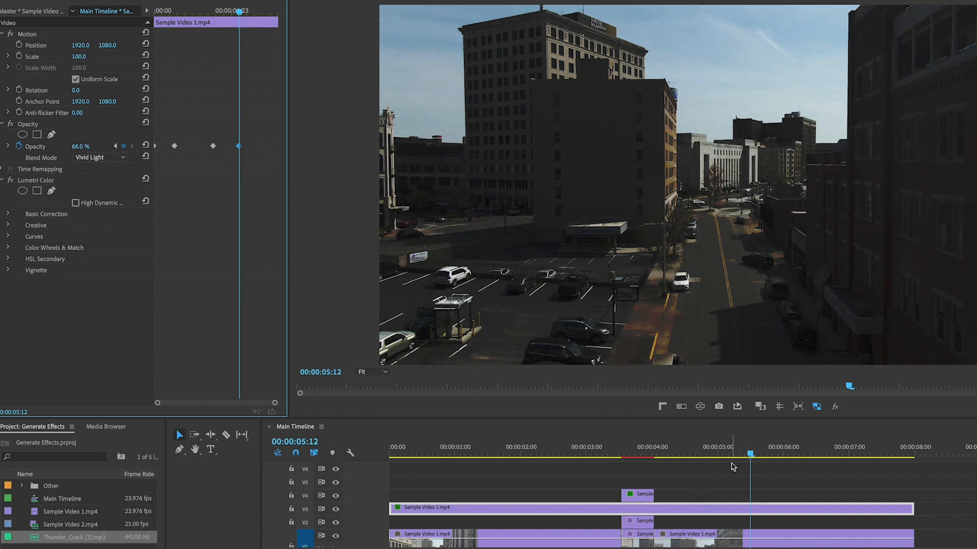
# Step: Play back the lightning sequence and park the playhead on the flash at 3:19
pyautogui.moveTo(751, 456); pyautogui.dragTo(616, 456)
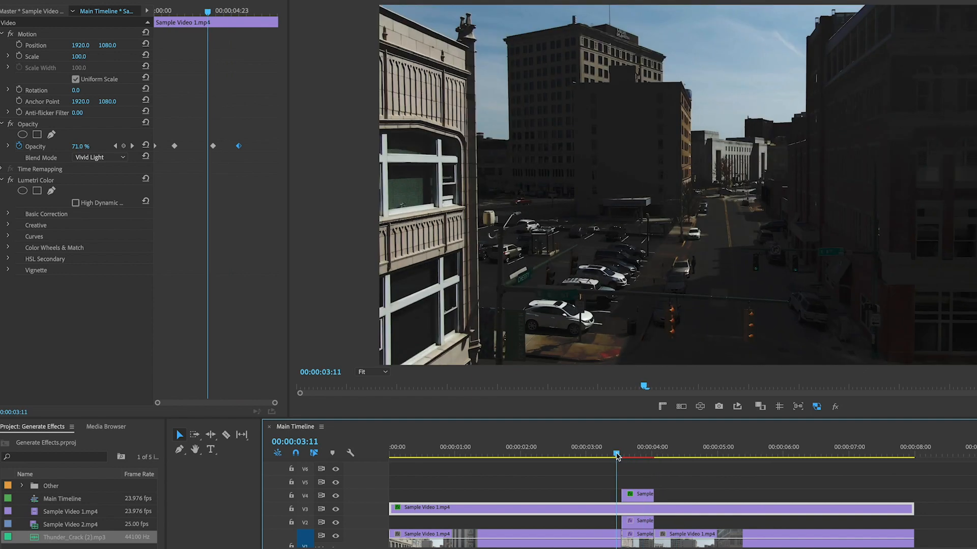
pyautogui.press('space')
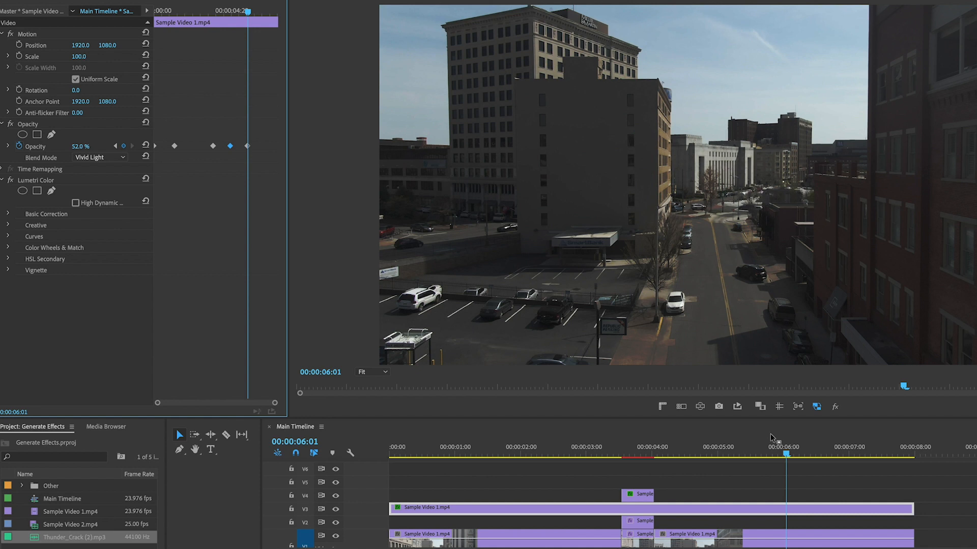
pyautogui.click(639, 452)
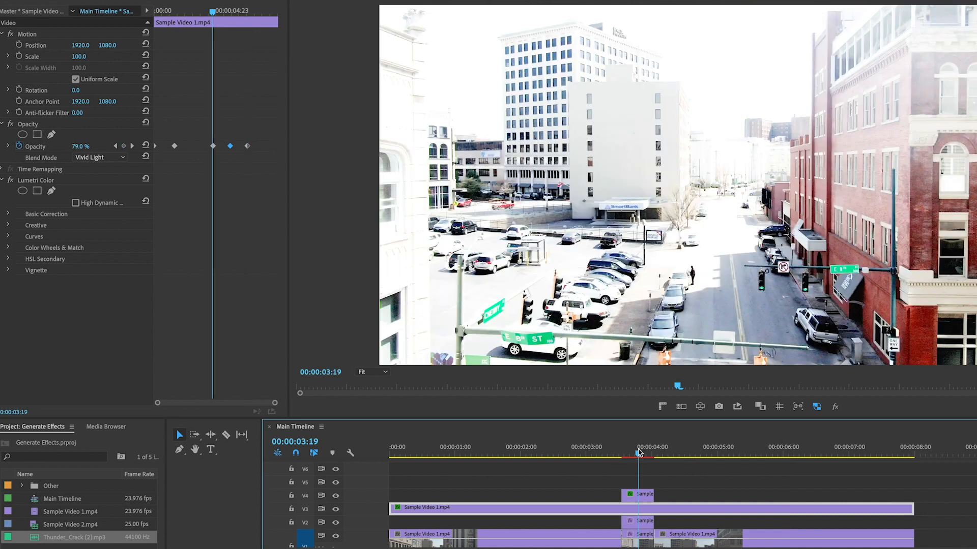